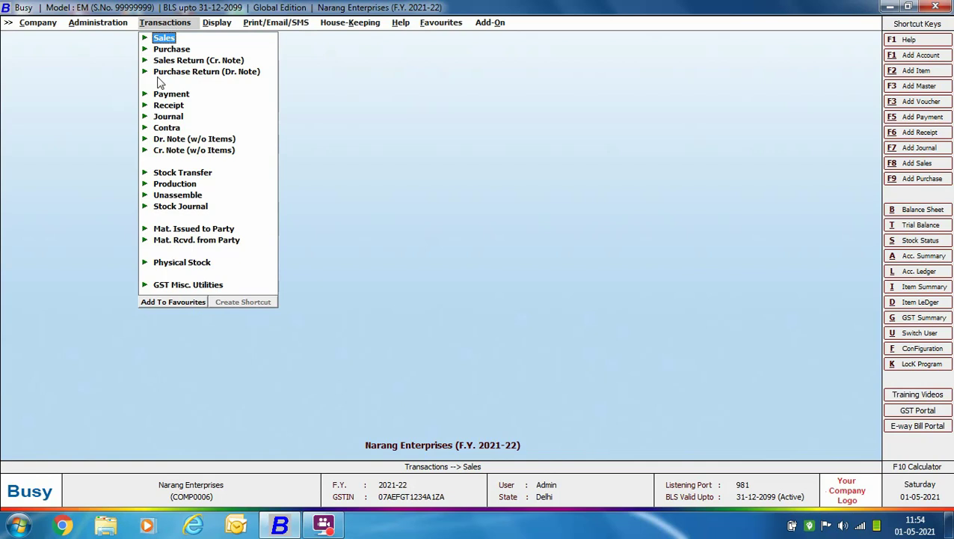
- Start a new payment voucher dated 10-04-2021 with RCM Expense as its GST nature
left_click(163, 95)
double_click(189, 106)
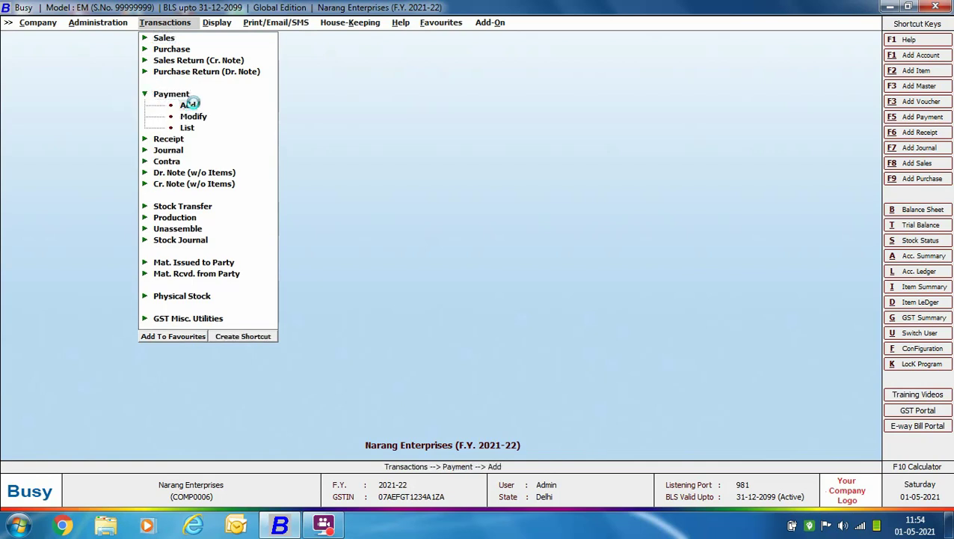
key("Return")
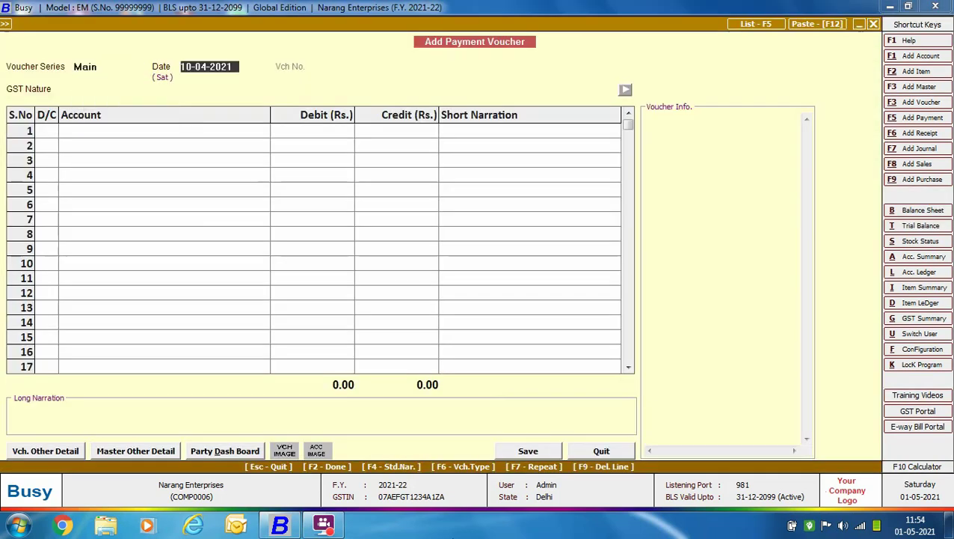
key("Return")
key("Down")
key("Down")
key("Down")
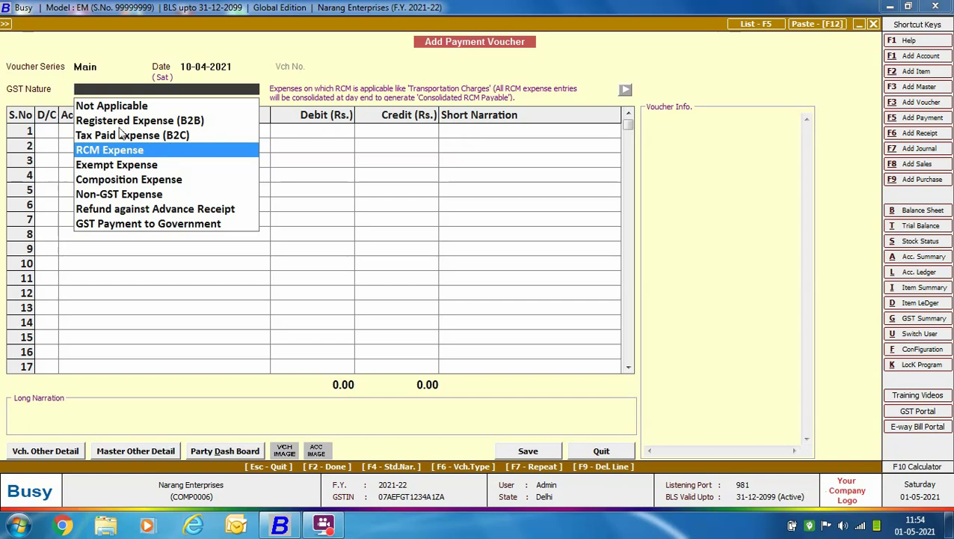
key("Return")
key("Return")
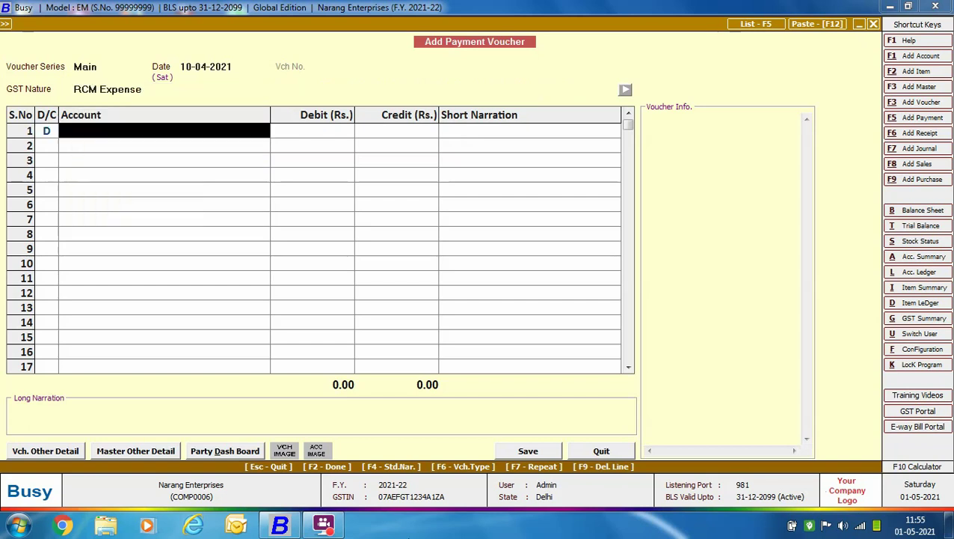
- Choose Freight Charges as the payment voucher's debit account and check the GST details in its account master
type("fr")
key("Down")
key("Return")
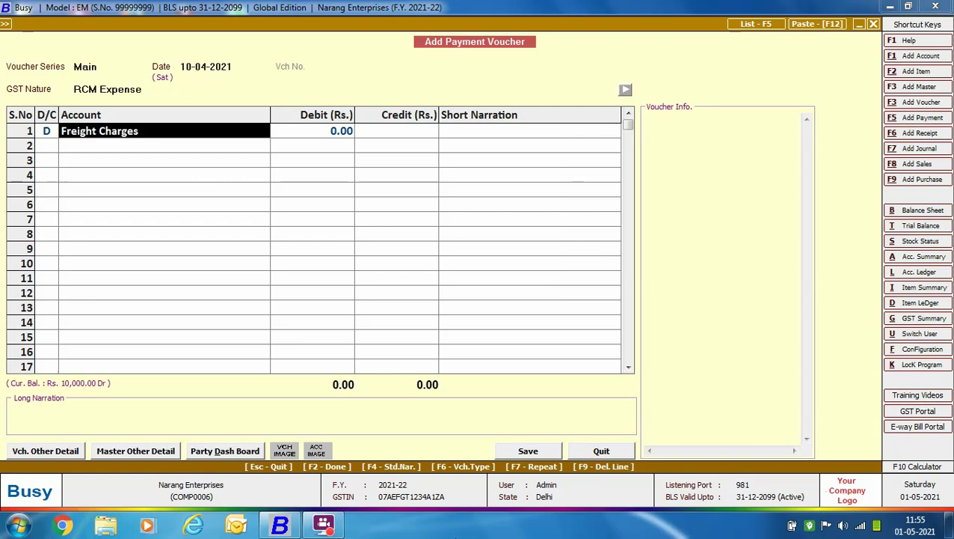
key("ctrl+Return")
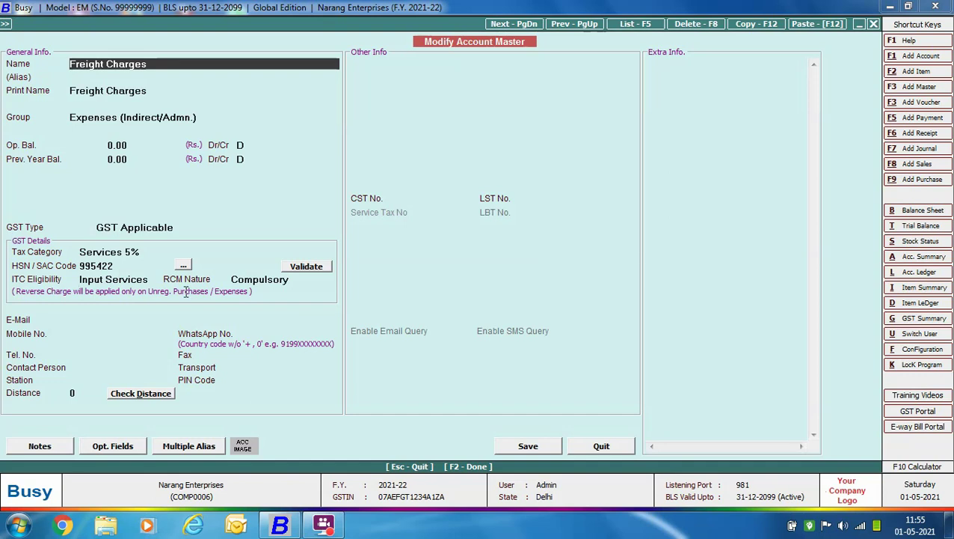
left_click(598, 446)
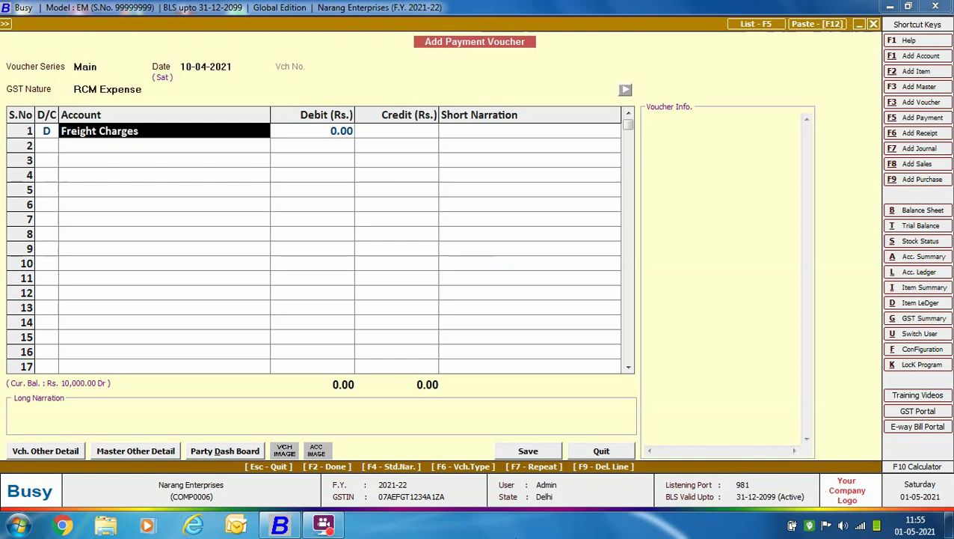
- Debit Freight Charges with Rs. 5,000 and credit the same amount to Cash
key("Return")
type("5000")
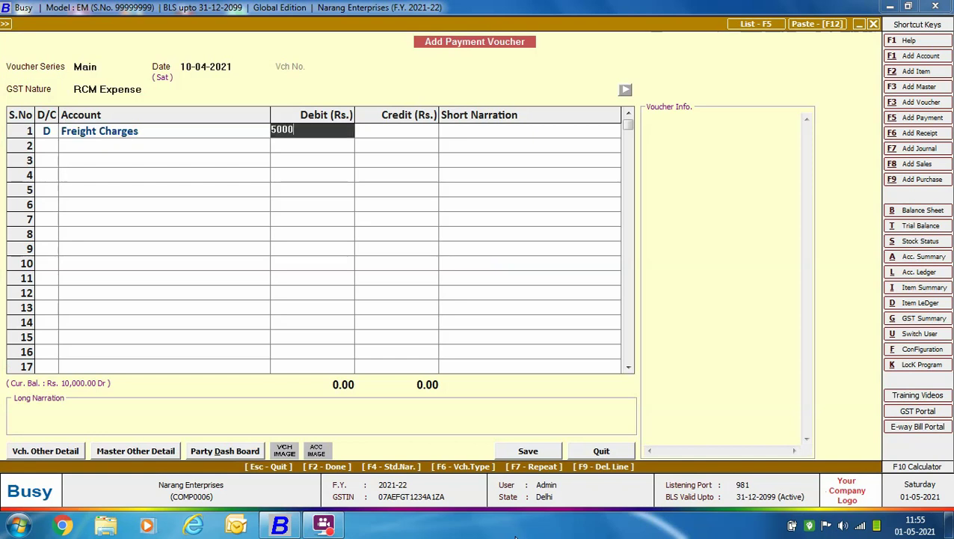
key("Return")
key("Return")
key("Return")
key("Return")
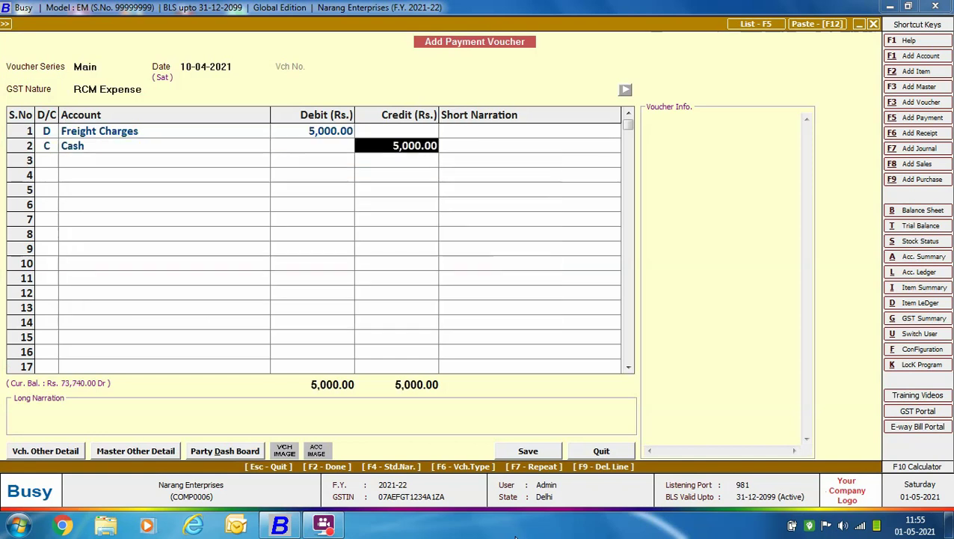
- Save the payment voucher without a narration and leave payment entry
key("Return")
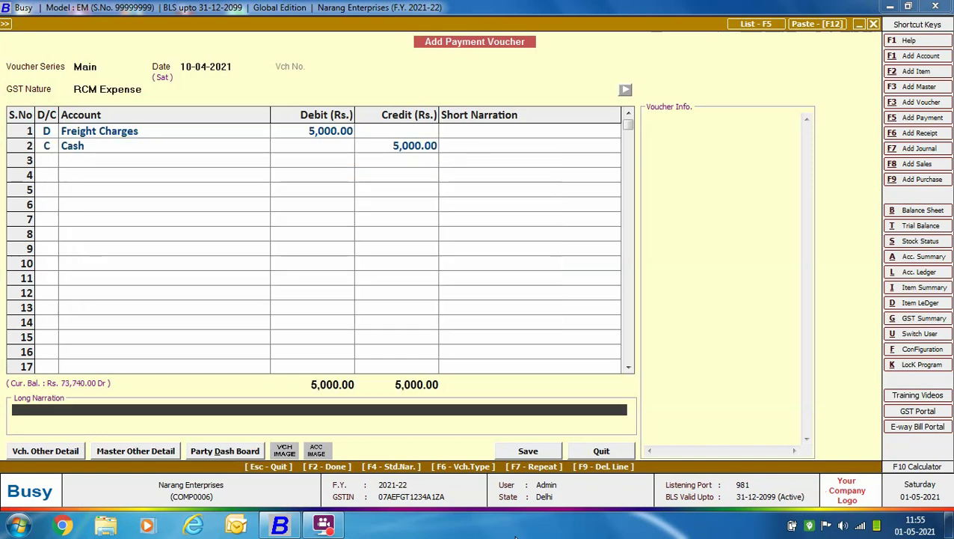
key("Return")
key("Return")
key("Escape")
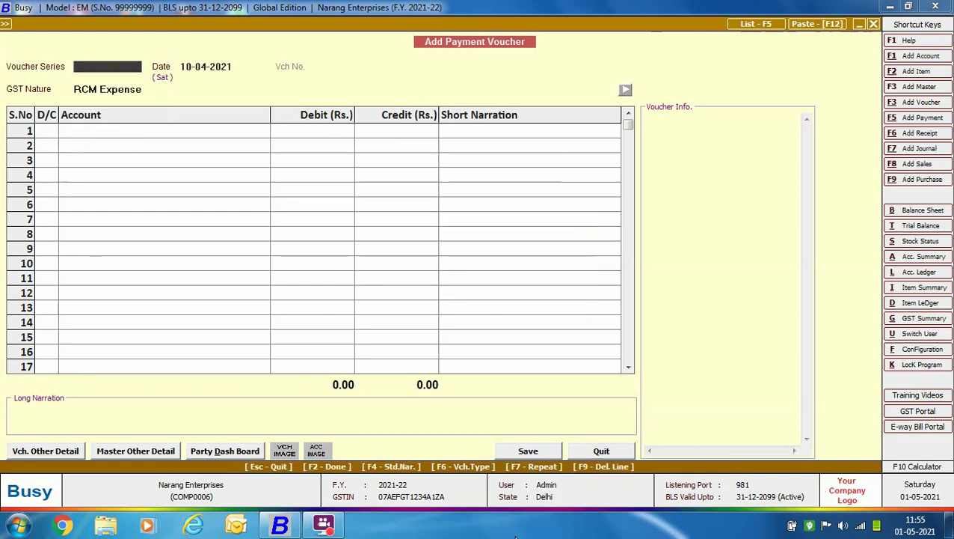
key("Escape")
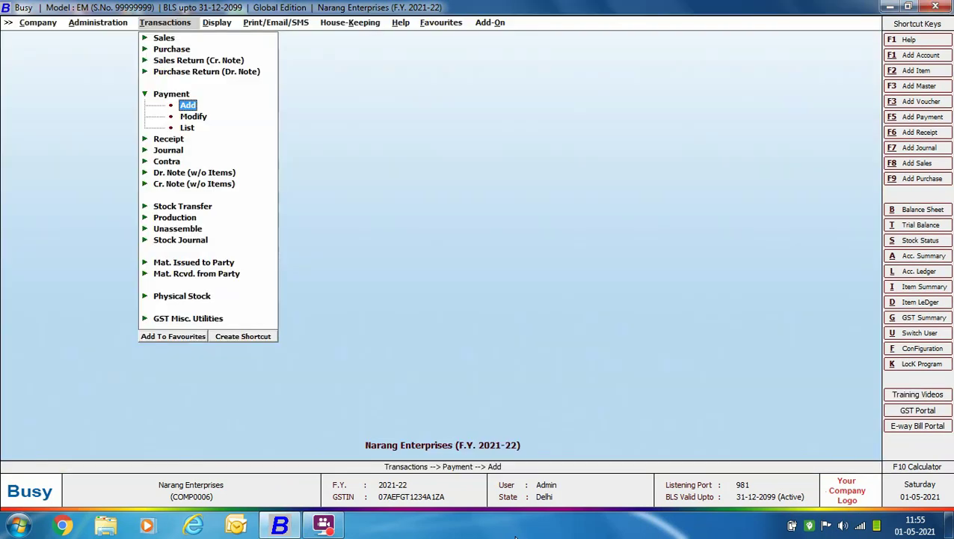
- Start a new journal voucher dated 10-04-2021 with RCM Expense as its GST nature
left_click(176, 150)
left_click(181, 160)
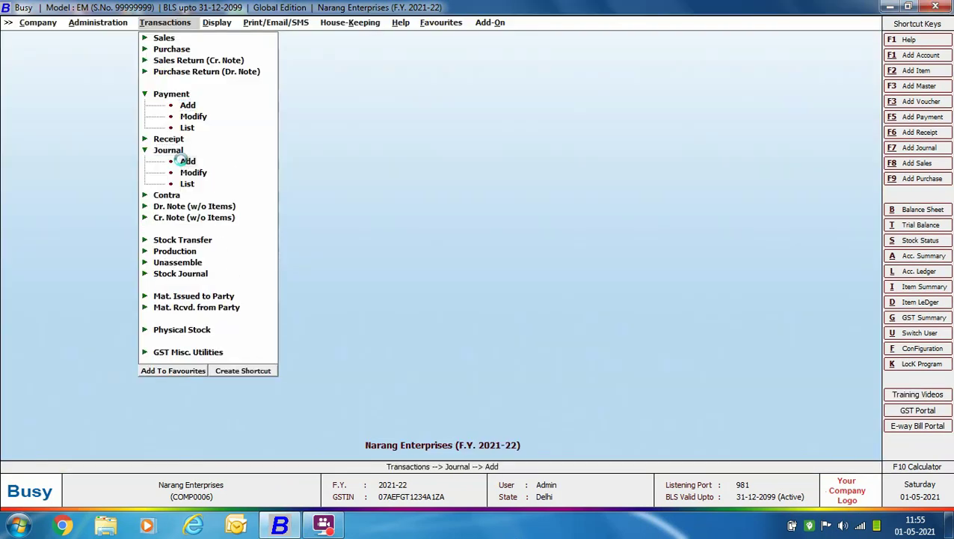
key("Return")
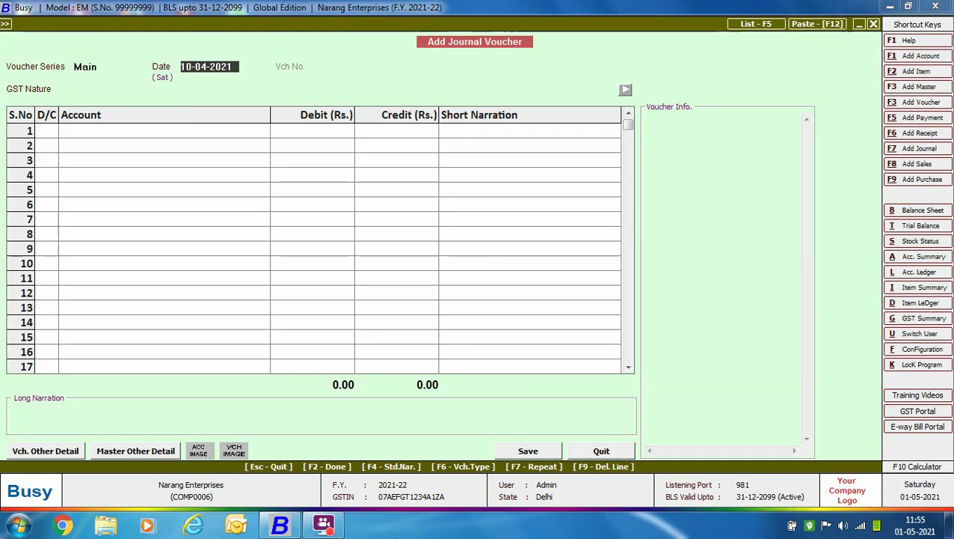
key("Return")
key("Down")
key("Down")
key("Down")
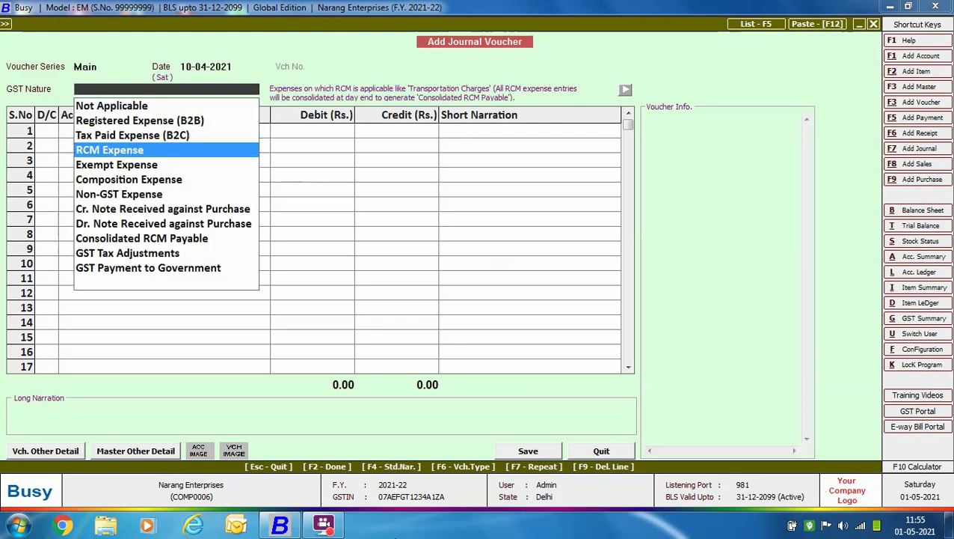
key("Return")
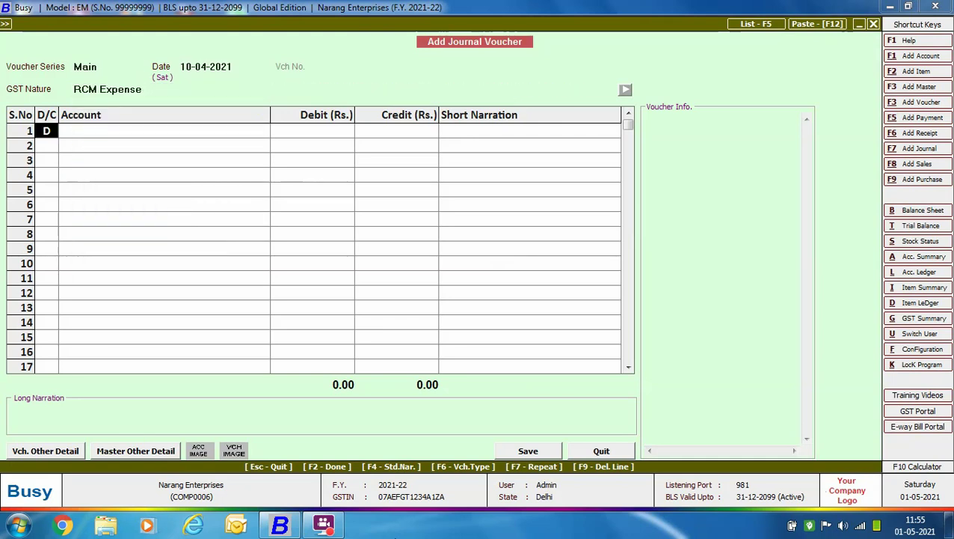
- Choose Server Hosting Space as the journal's debit account and check the GST details in its account master
key("Return")
type("serv")
key("Return")
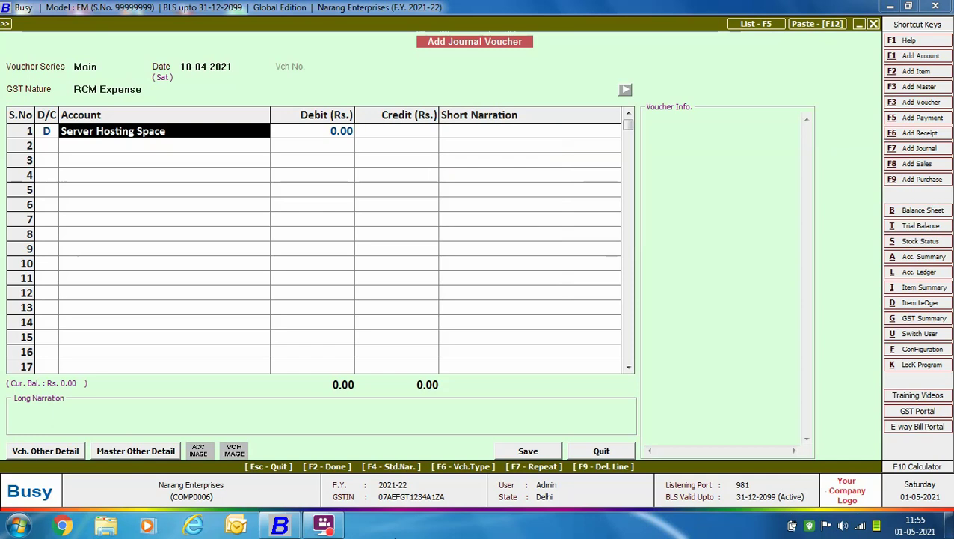
key("ctrl+Return")
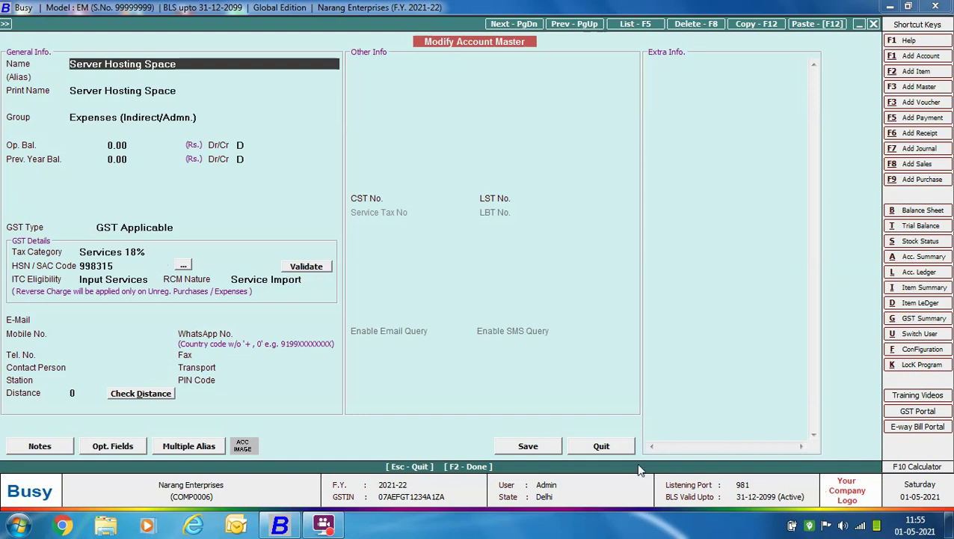
left_click(601, 445)
- Debit Server Hosting Space with Rs. 49,000 and credit the same amount to Tech Craft Inc
key("Return")
type("49000")
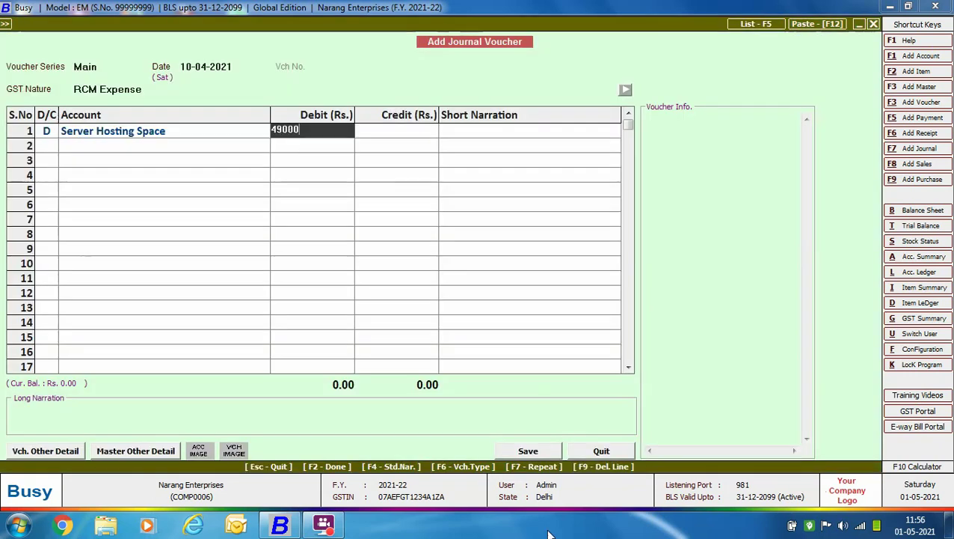
key("Return")
key("Return")
type("tech")
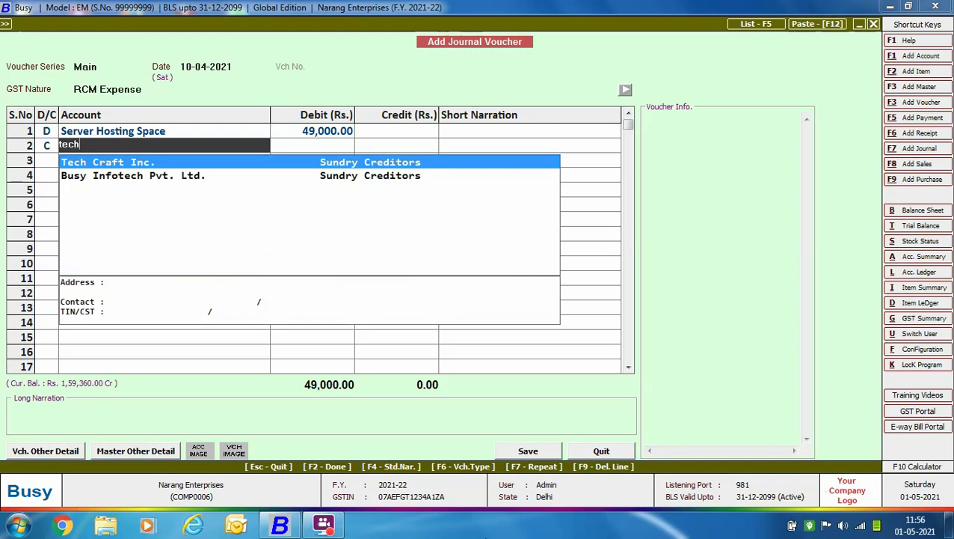
key("Return")
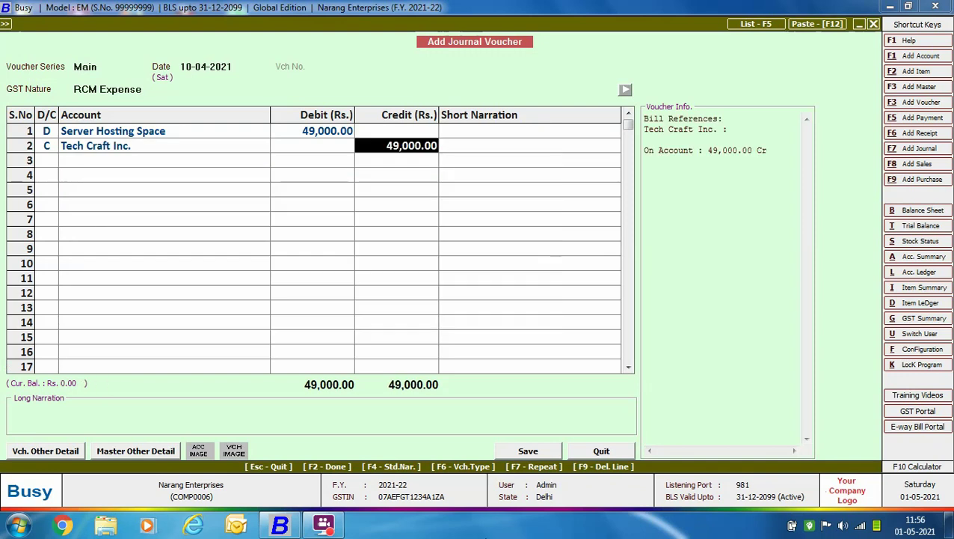
- Save the journal voucher without a narration and leave journal entry
key("Return")
key("Return")
key("Return")
key("Return")
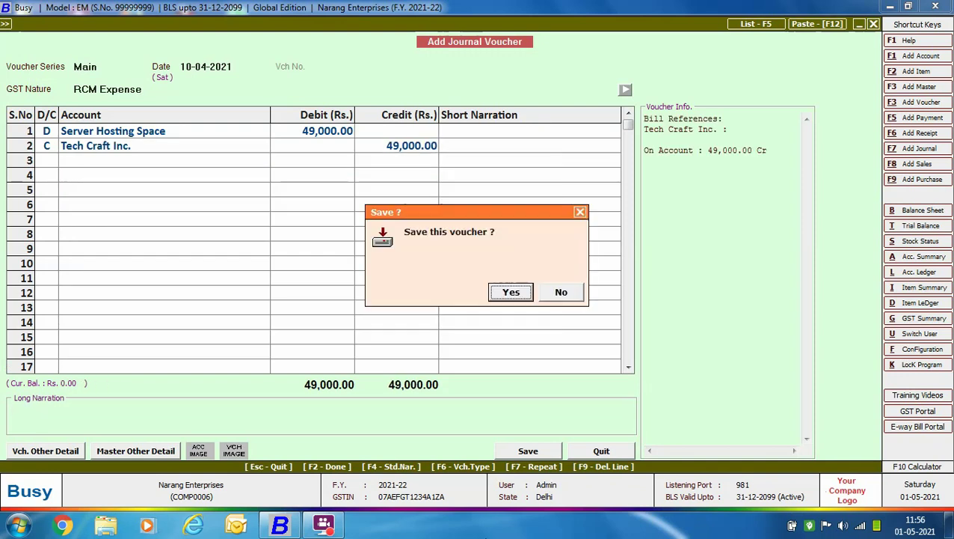
key("Return")
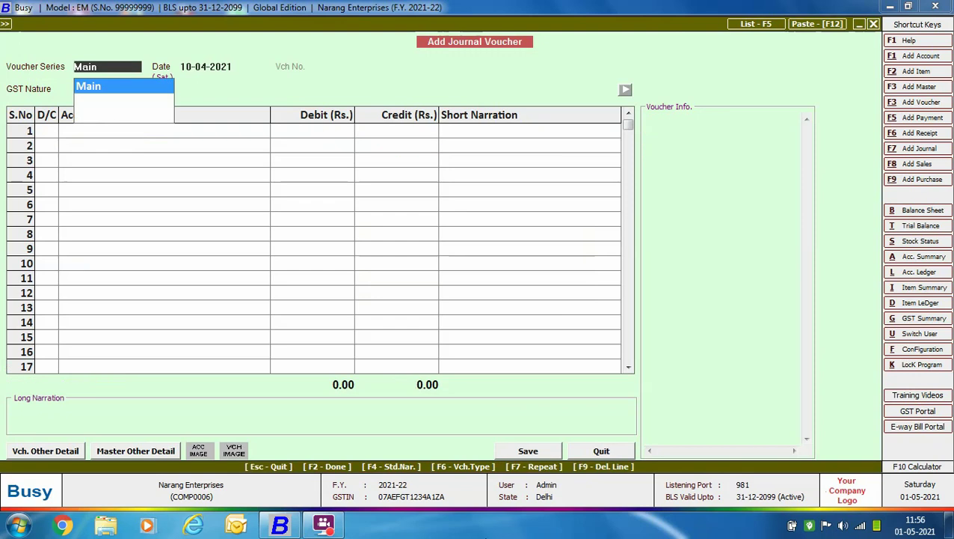
key("Escape")
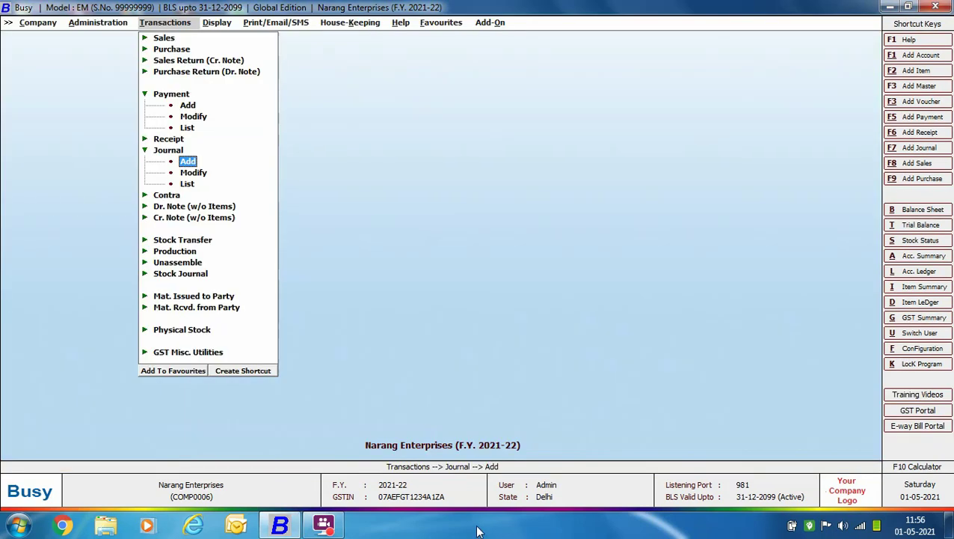
- Start a new purchase voucher in the Main series, dated 10-04-2021, with voucher number 19
left_click(174, 48)
left_click(186, 63)
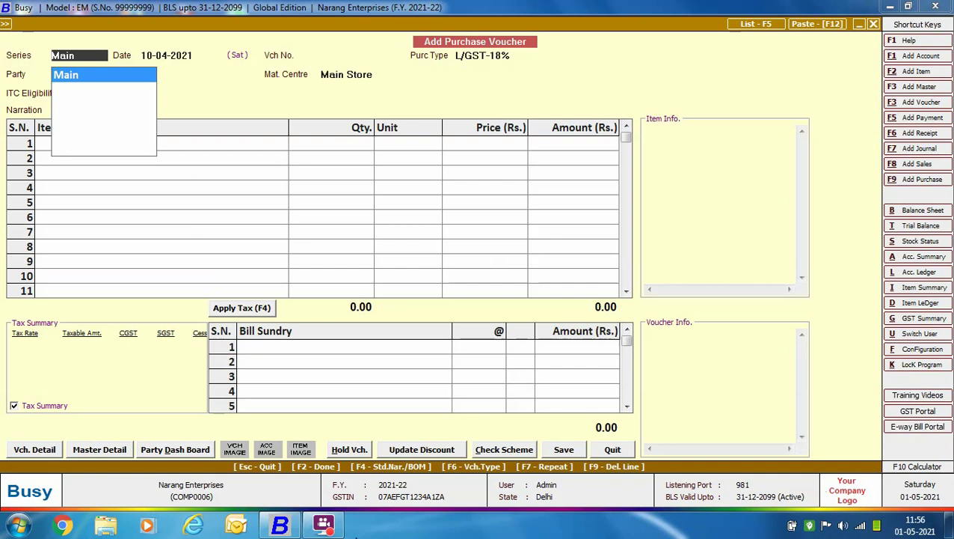
key("Return")
key("Return")
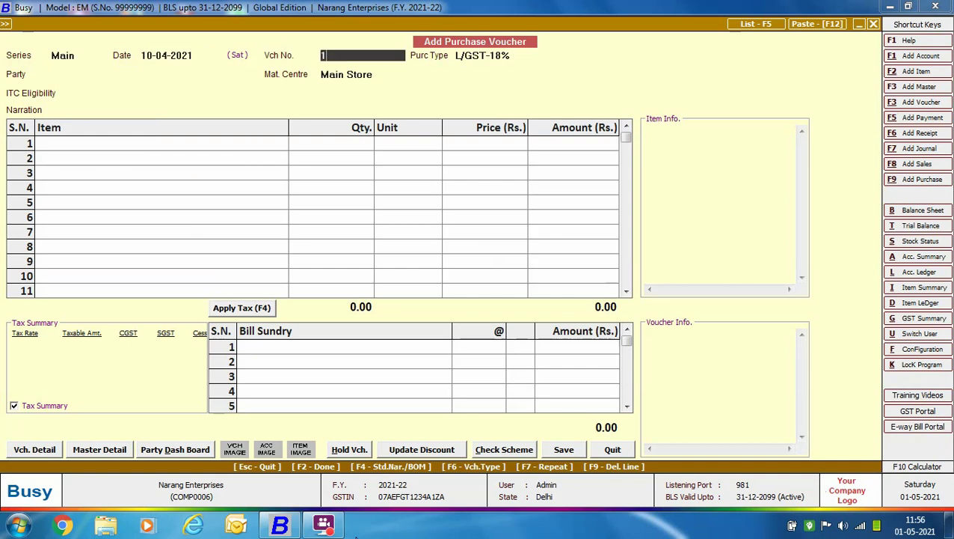
key("Return")
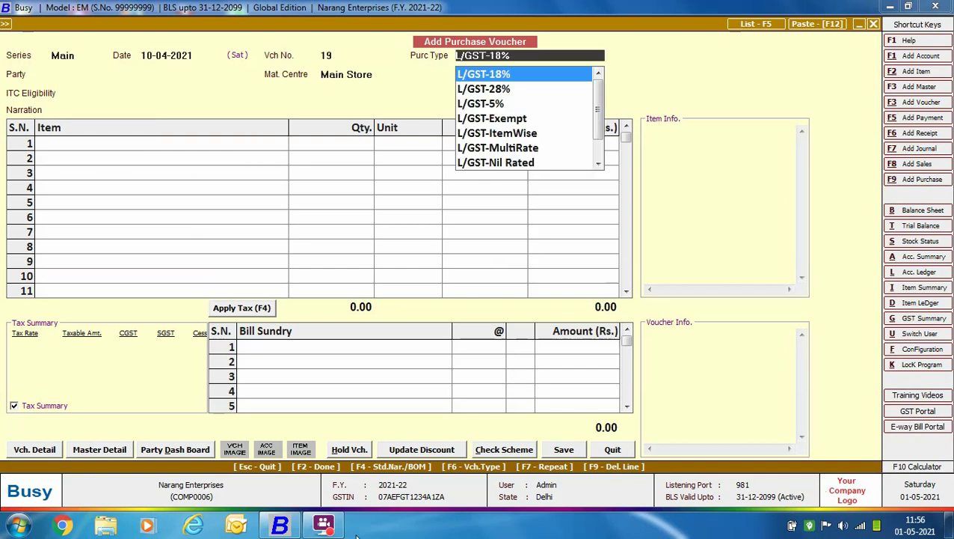
- Set the purchase type to L/GST-Unreg(RCM) after checking the taxation type in its purchase type master
key("Down")
key("Down")
key("Down")
key("Down")
key("Down")
key("Down")
key("Down")
key("Down")
key("Down")
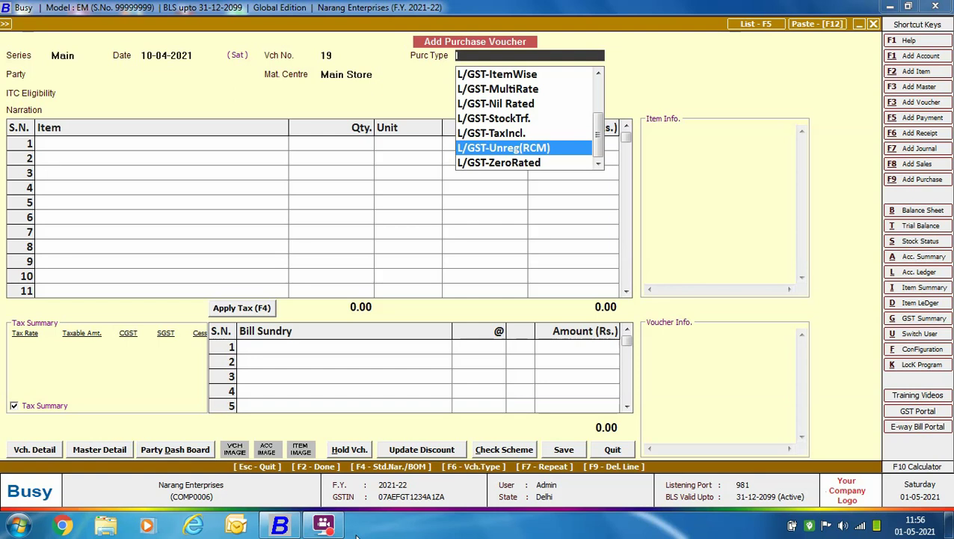
key("ctrl+Return")
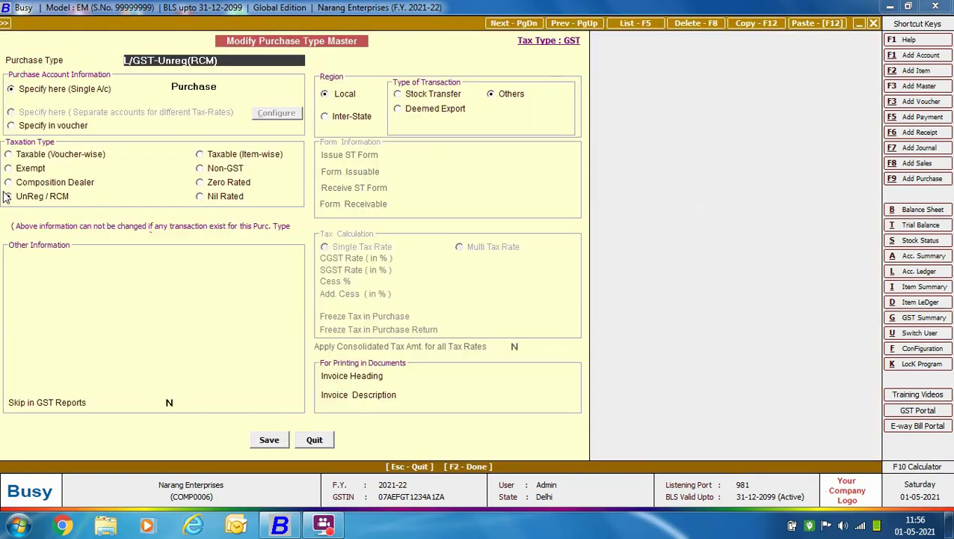
left_click(320, 442)
key("Return")
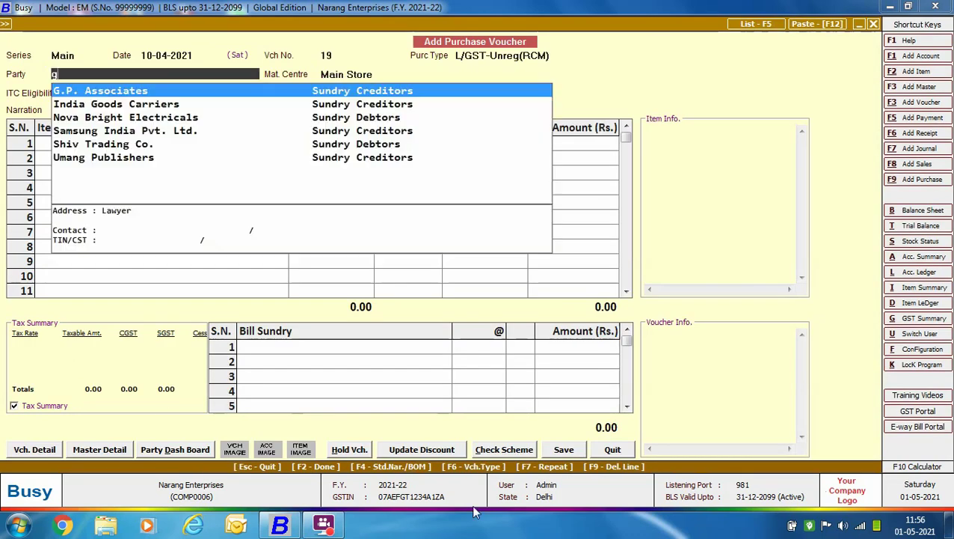
- Set the party to G.P. Associates with Main Store as material centre and Input Services as ITC eligibility
key("Return")
key("Return")
key("Down")
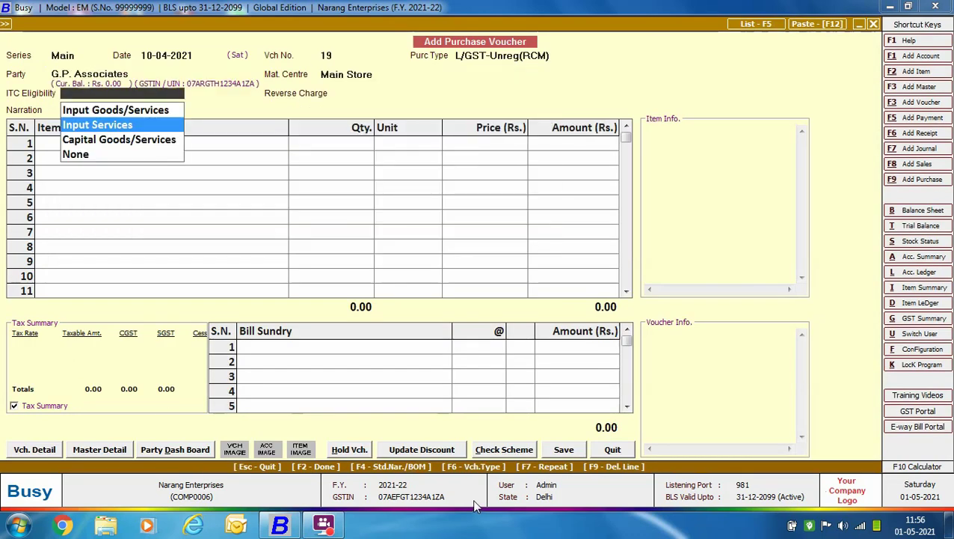
key("Return")
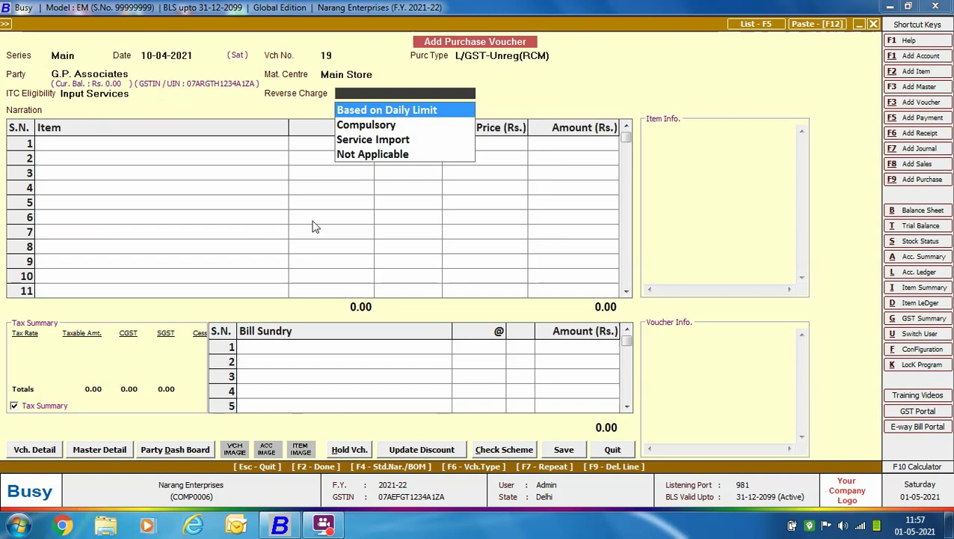
- Set the reverse charge to Compulsory and choose Legal Counselling as the first item of the purchase voucher
key("Down")
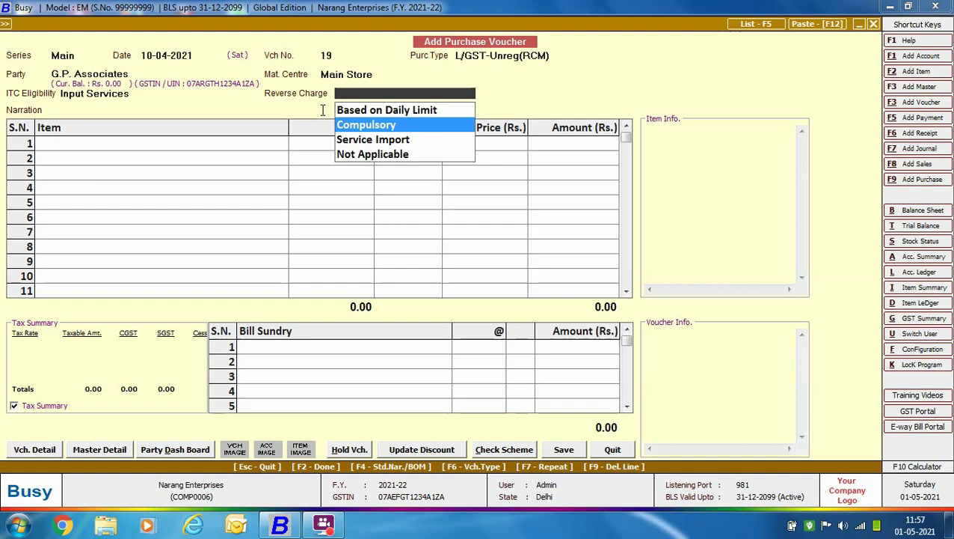
key("Return")
key("Return")
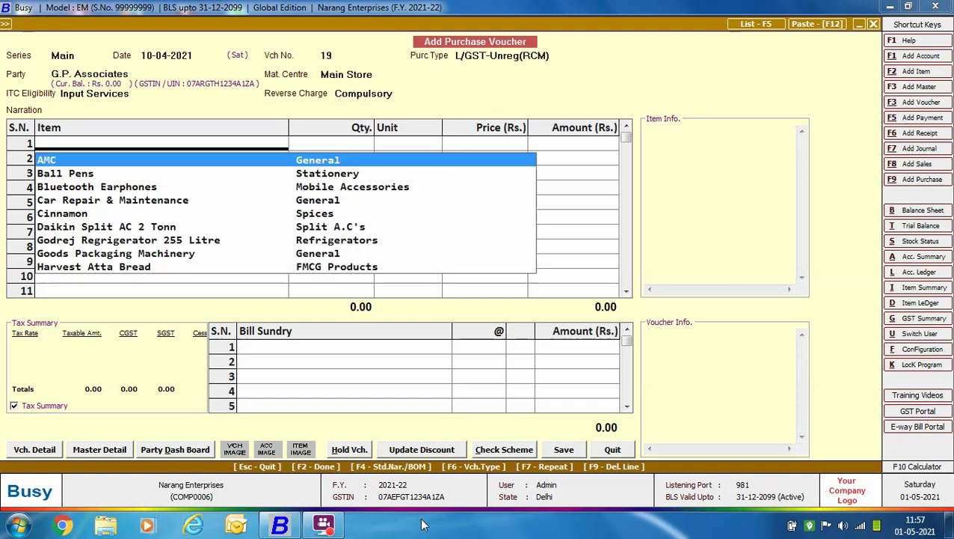
type("leg")
key("Return")
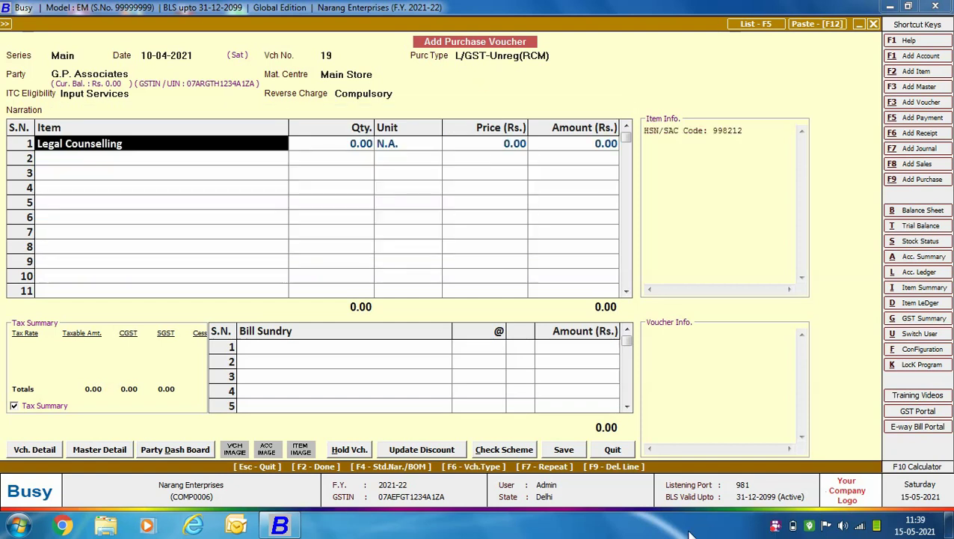
- Set the Legal Counselling amount to 15,000 and save the purchase voucher with bill number 19 dated 10-04-2021
key("ctrl+Return")
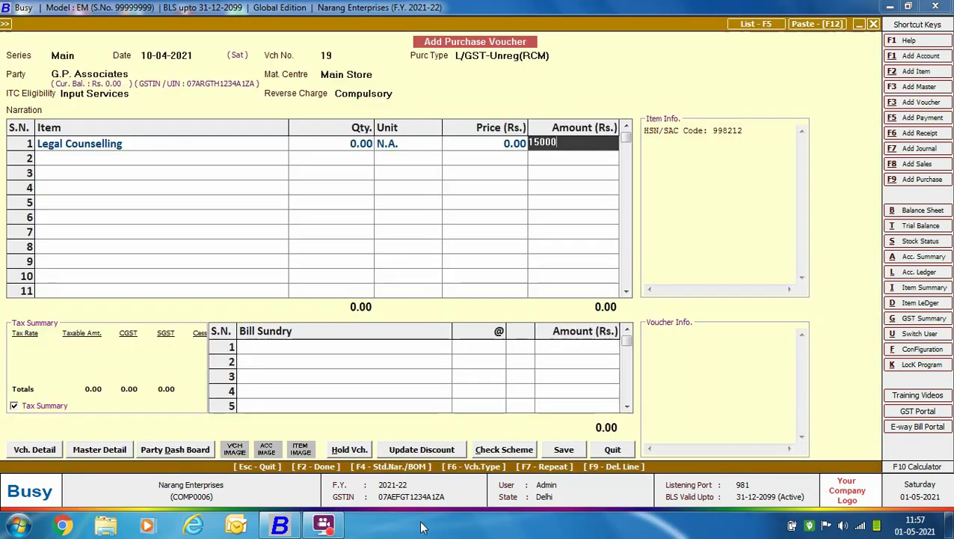
key("Return")
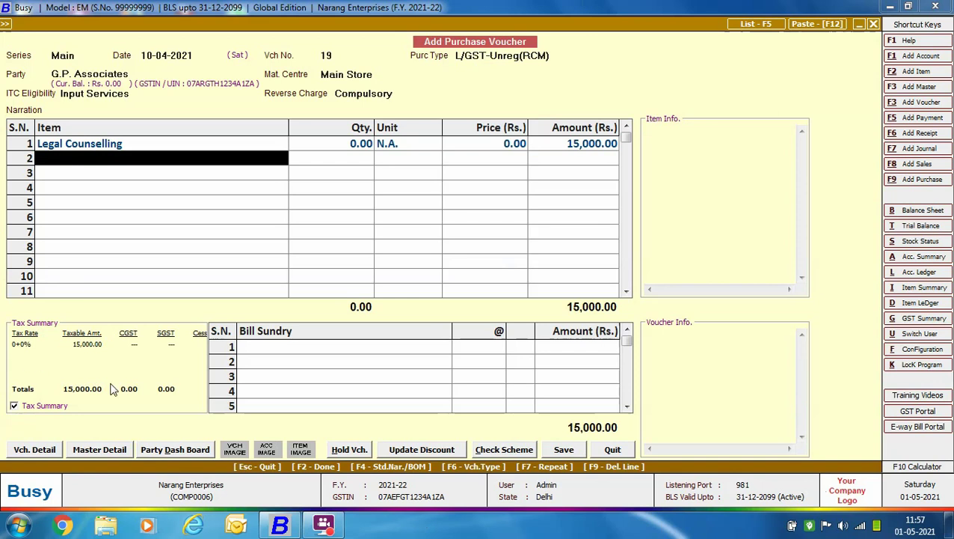
left_click(570, 451)
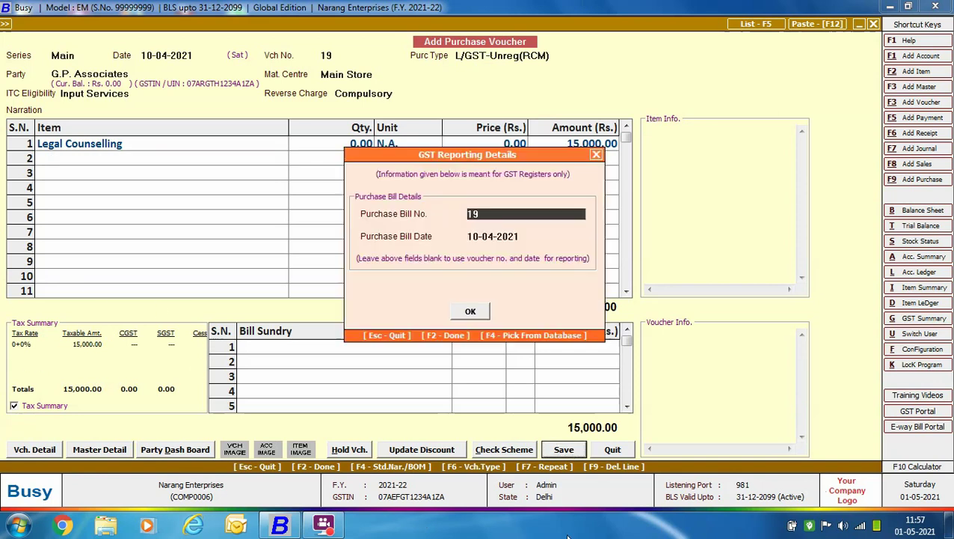
key("Return")
key("Return")
key("Return")
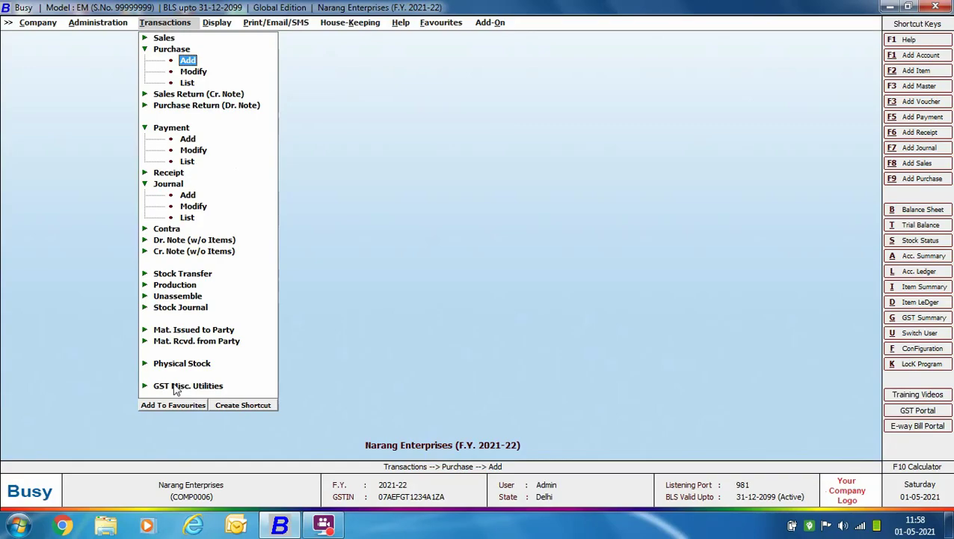
- Run the Check/Post Consolidated RCM Payable utility on a monthly basis for April with tax amounts rounded off
left_click(175, 386)
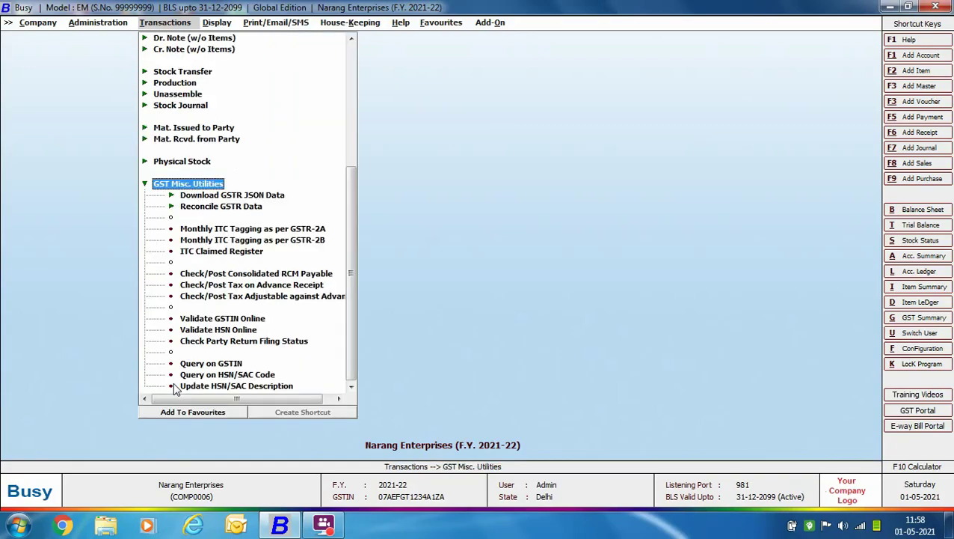
left_click(187, 275)
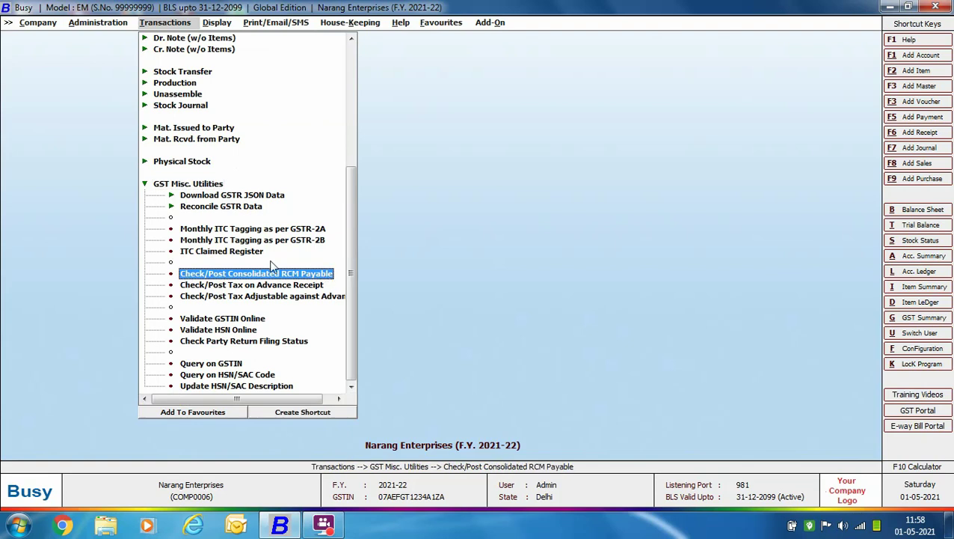
key("Return")
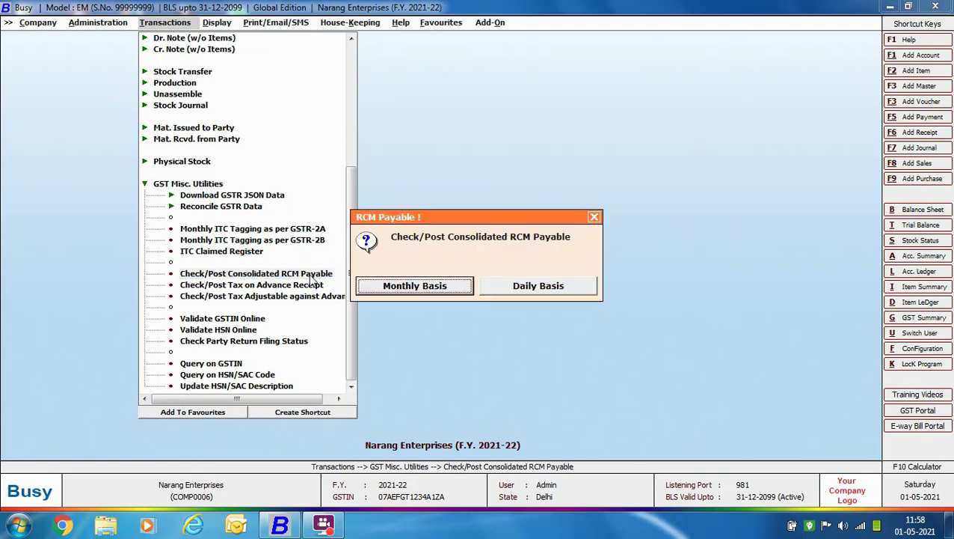
left_click(402, 289)
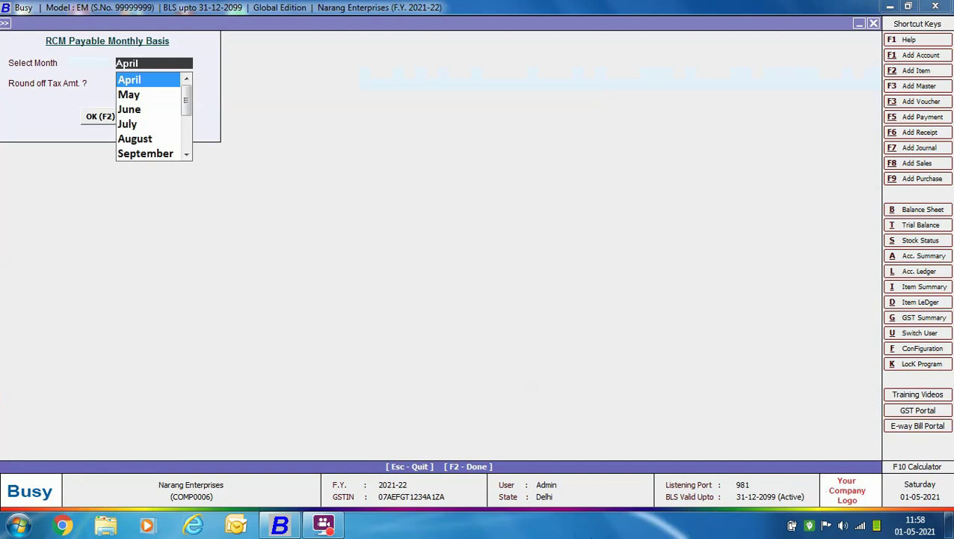
key("Return")
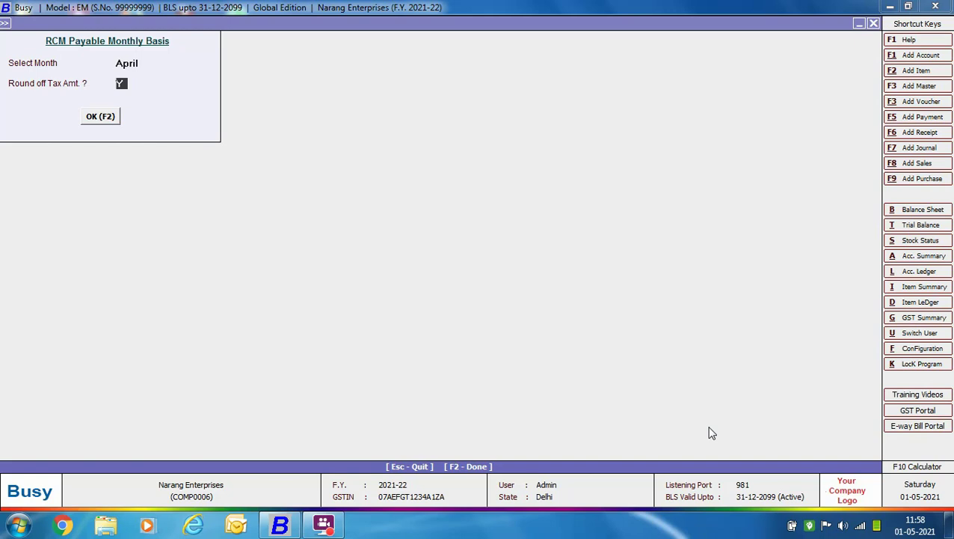
key("Return")
key("Return")
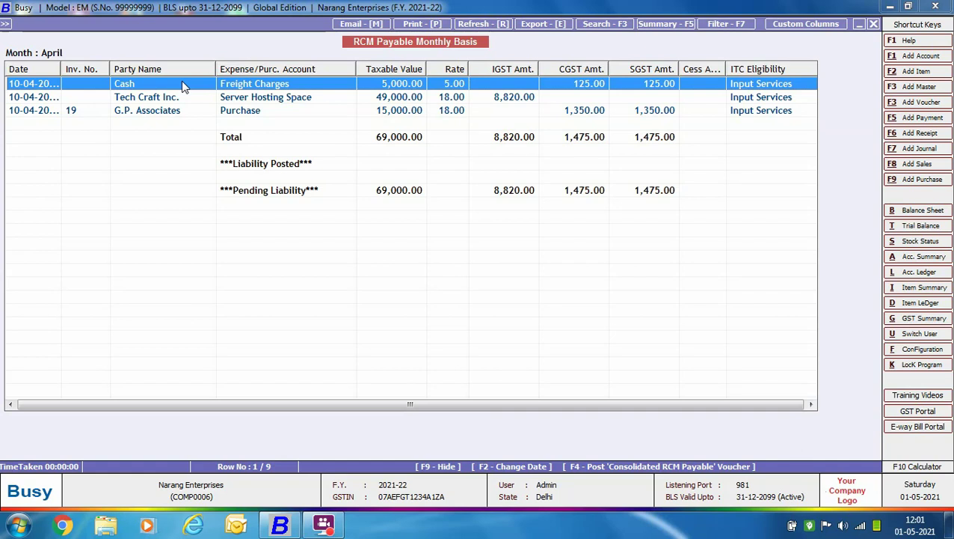
- Begin a Consolidated RCM Payable voucher in the Main series dated 30-04-2021, crediting the IGST, CGST, SGST and Cess Output (RCM) accounts
key("F4")
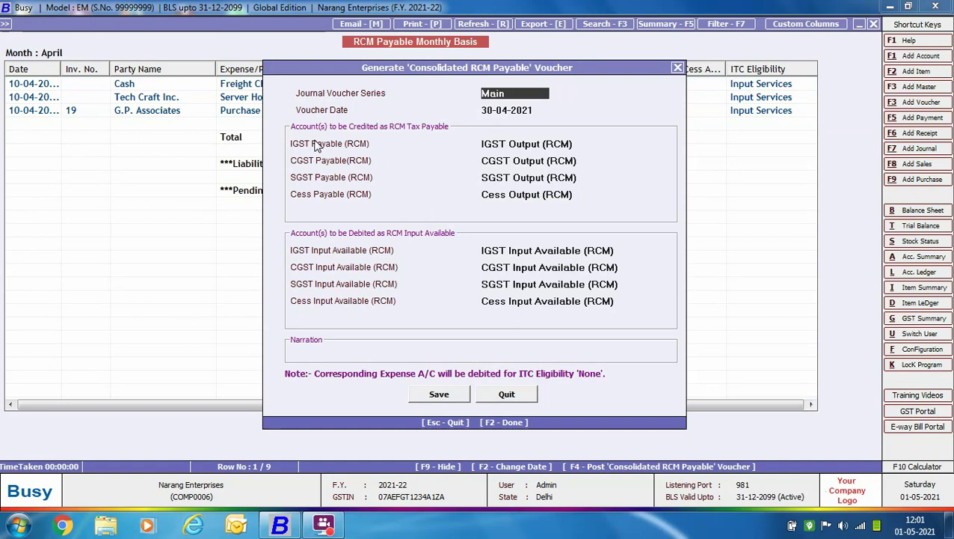
key("Return")
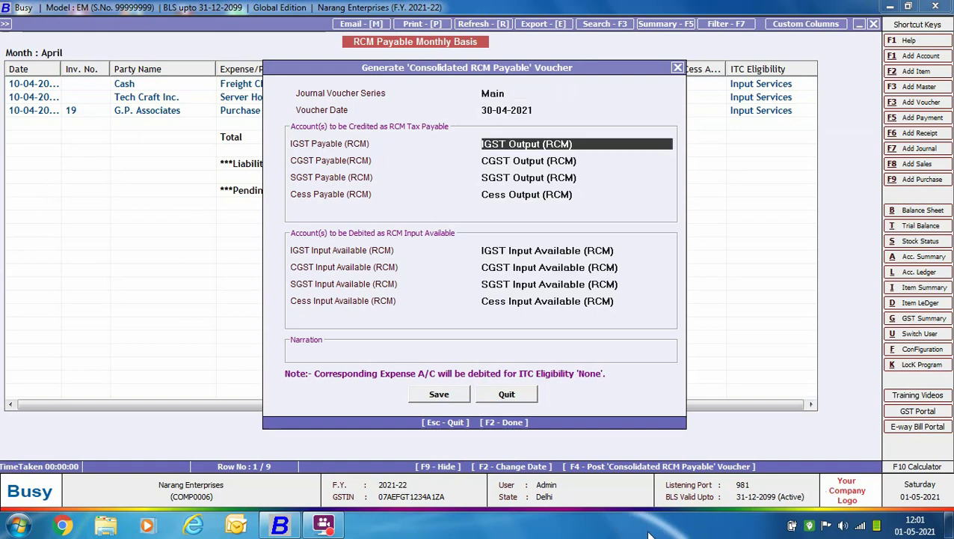
key("Return")
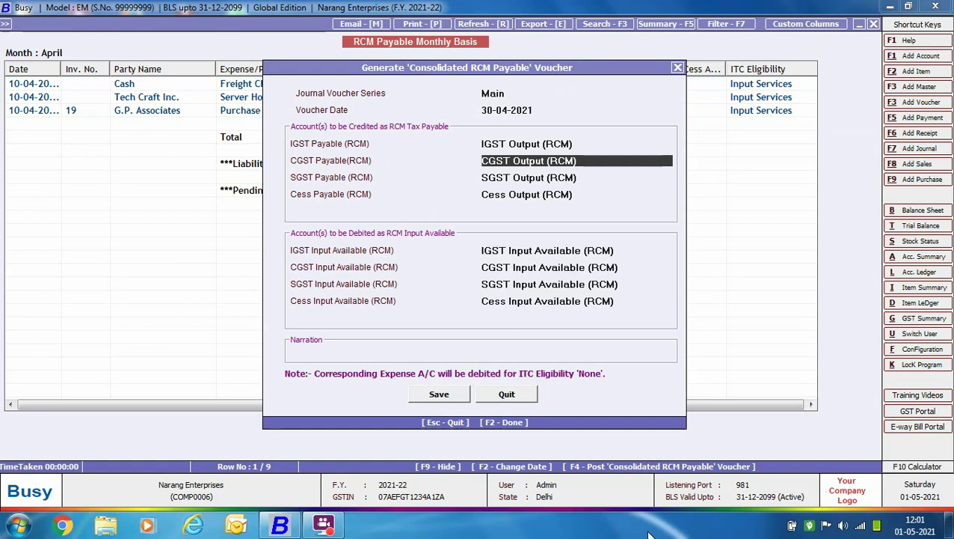
key("Return")
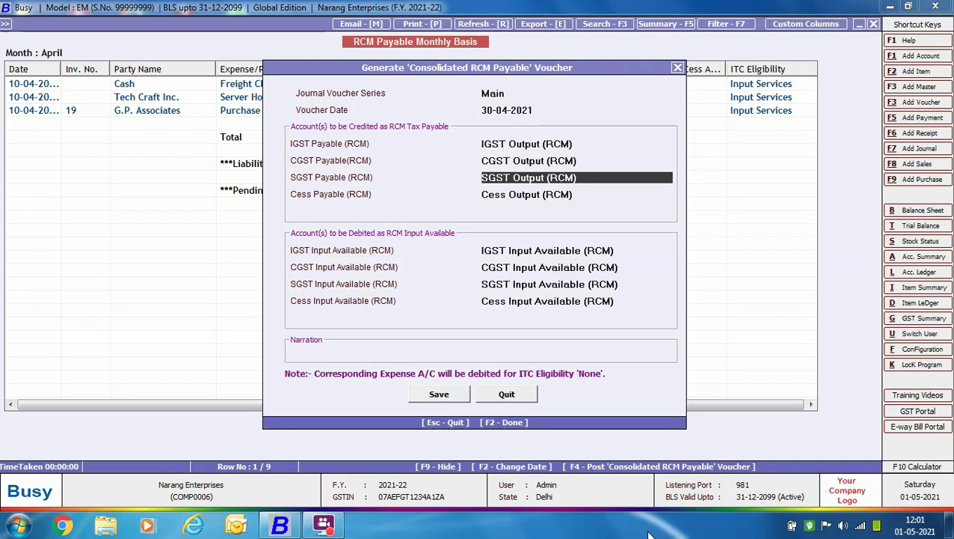
key("Return")
key("Return")
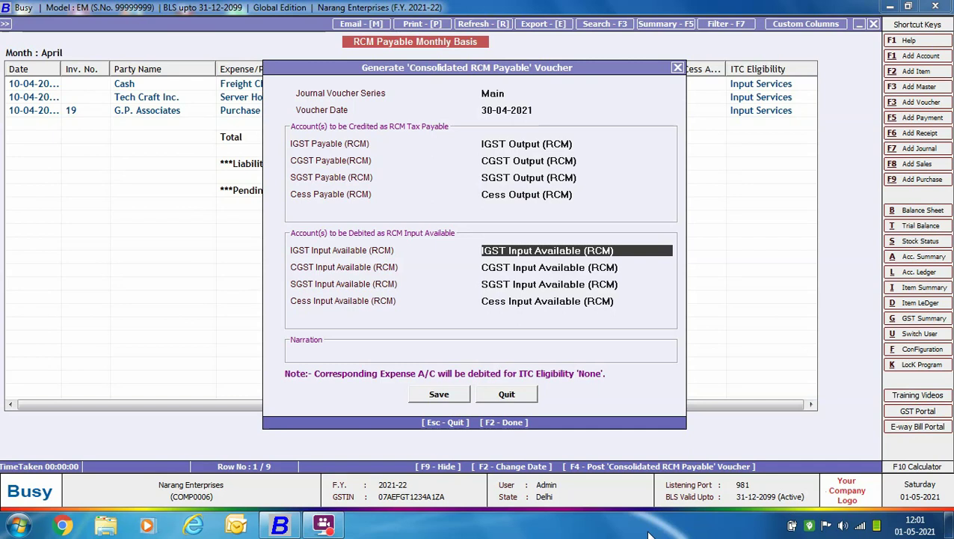
- Accept the IGST, CGST, SGST and Cess Input Available (RCM) accounts for debit, leave the narration blank and create the consolidated voucher
key("Return")
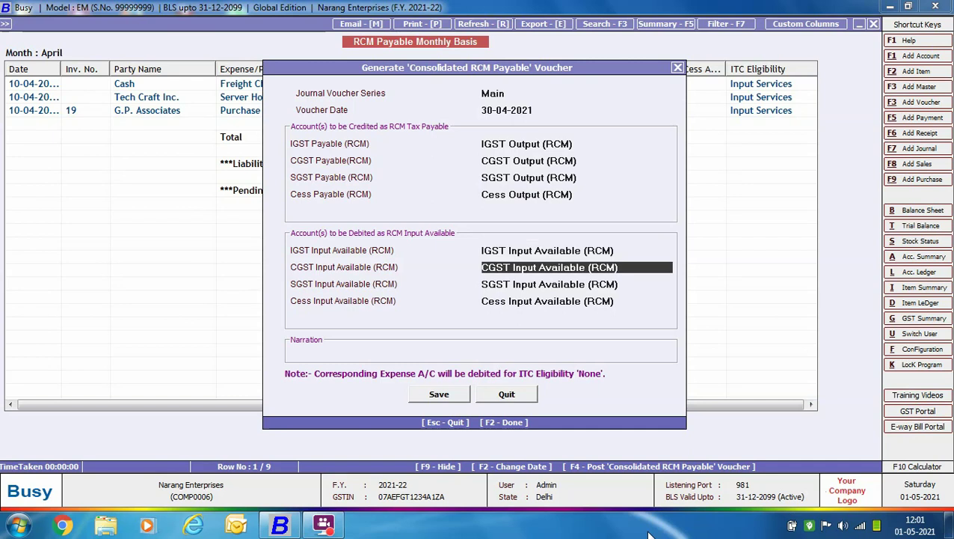
key("Return")
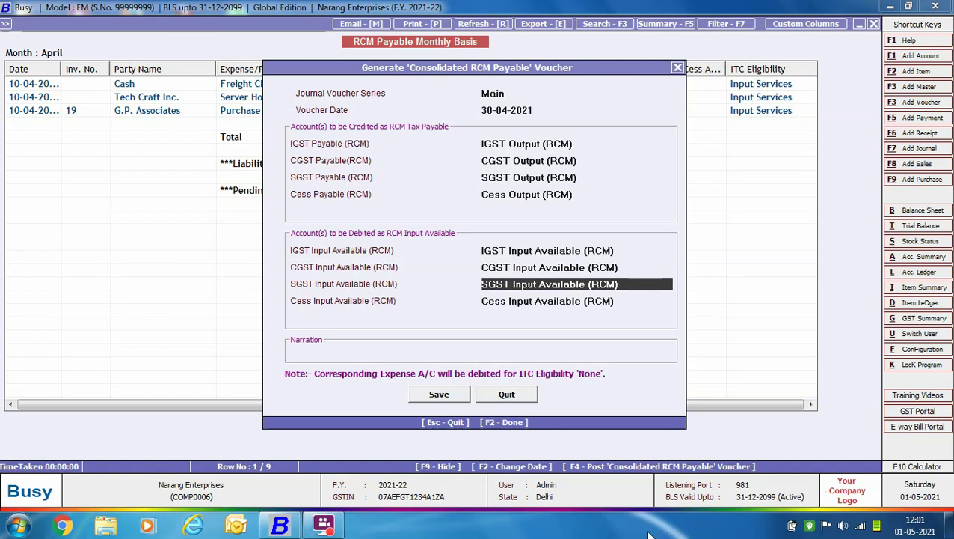
key("Return")
key("Return")
key("Return")
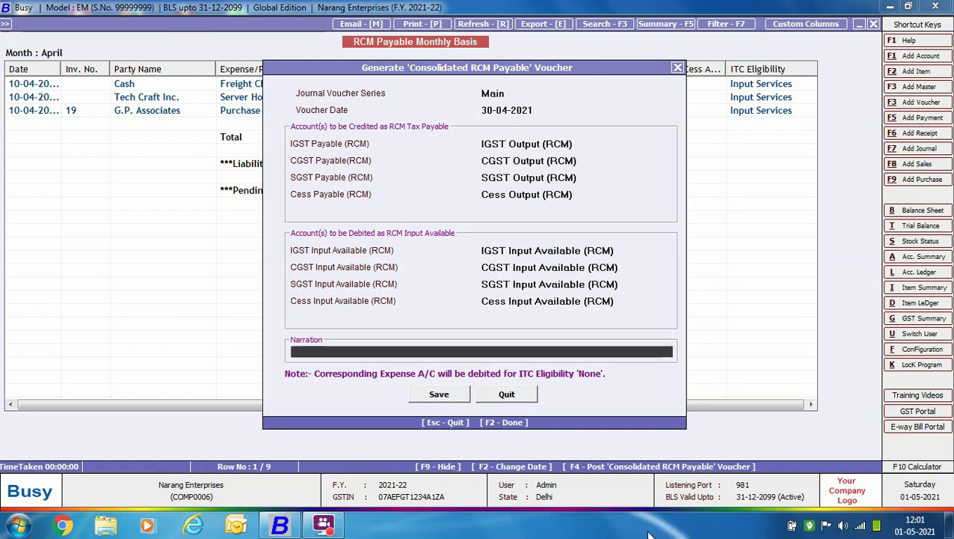
key("Return")
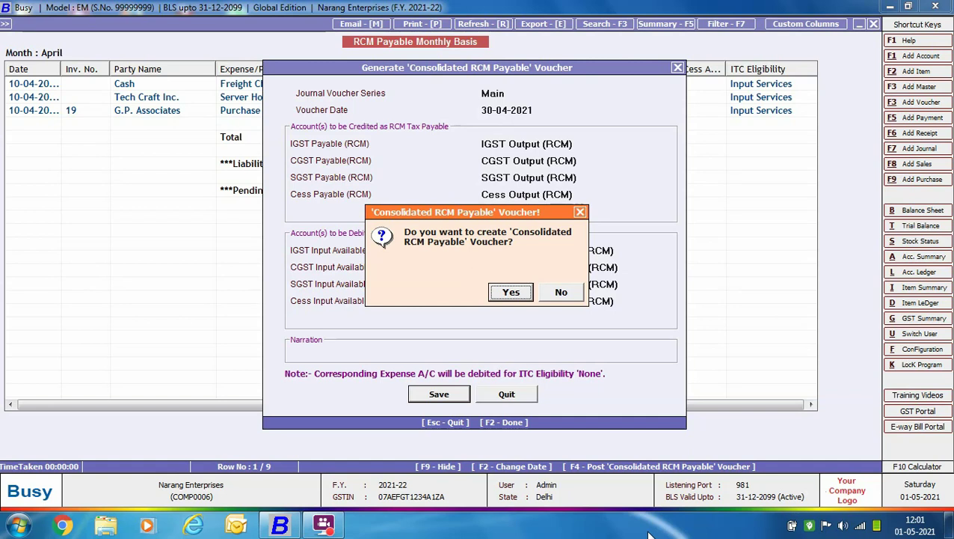
left_click(522, 293)
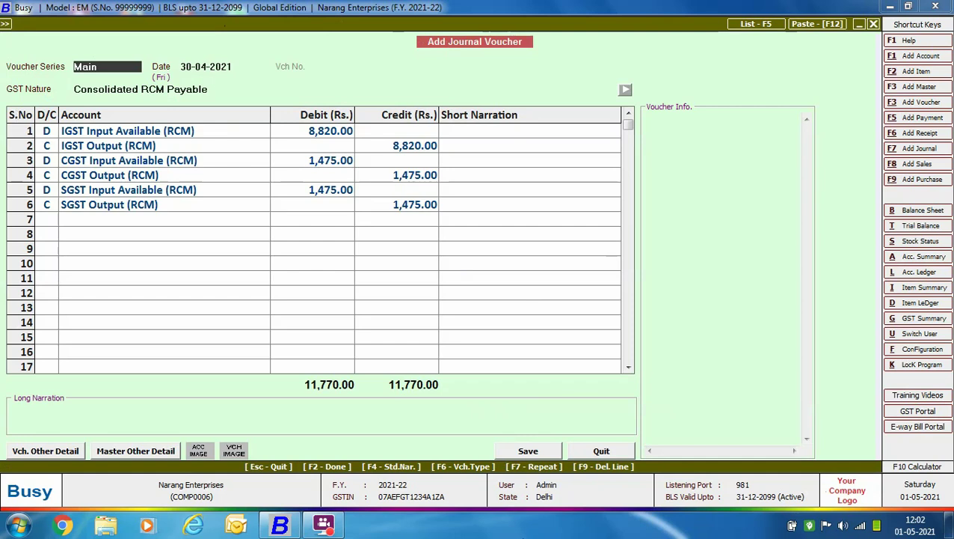
- Generate the RCM invoice numbers in the reverse charge liability details and save the consolidated journal voucher
key("F2")
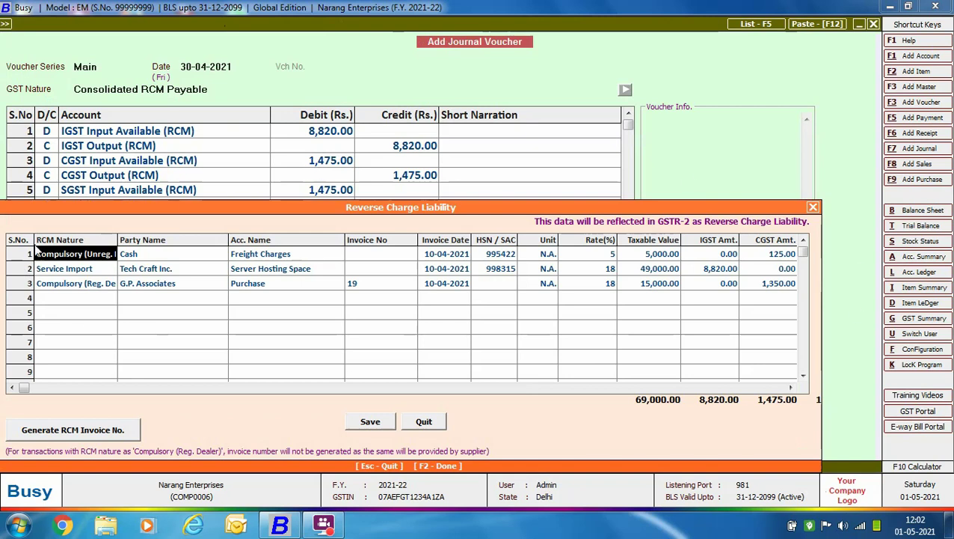
left_click(75, 432)
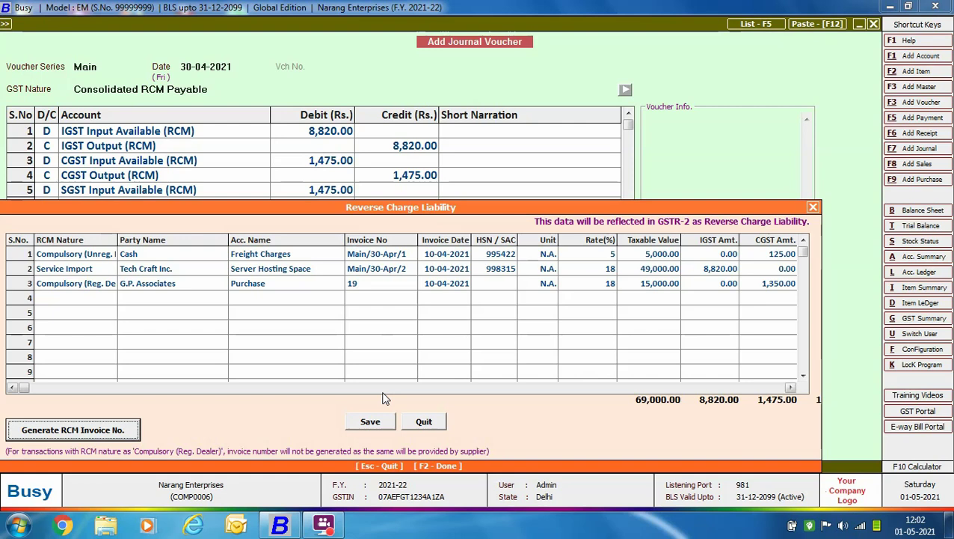
left_click(370, 422)
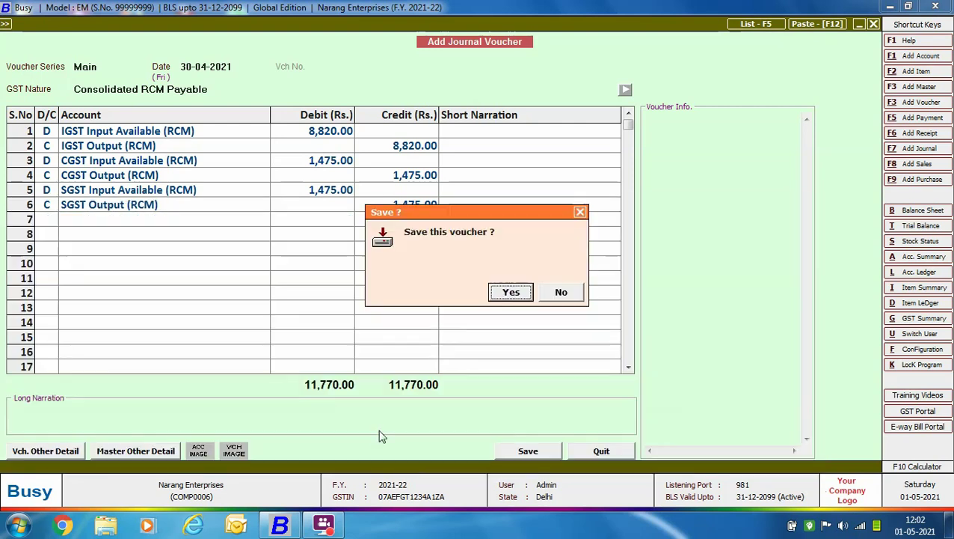
key("Return")
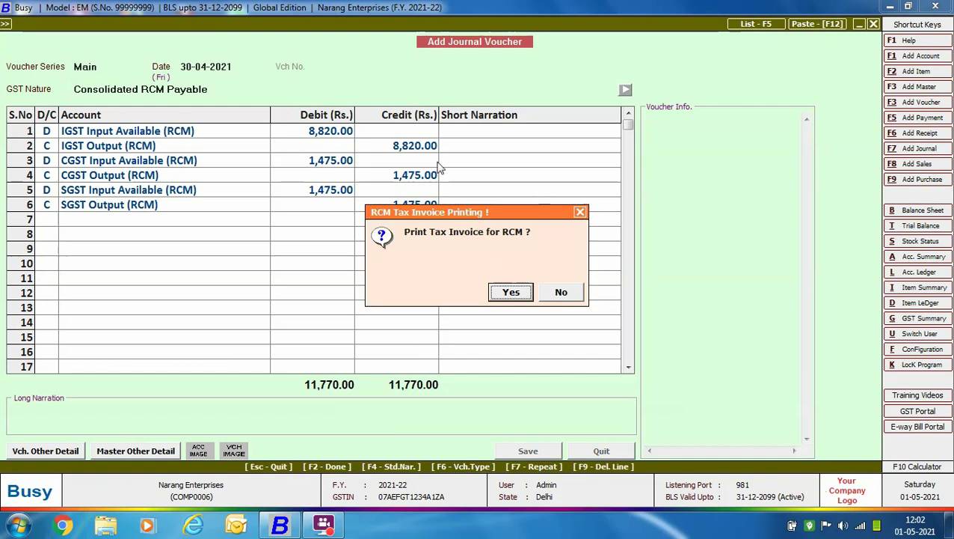
- Preview the RCM tax invoice of the saved journal voucher, and close the monthly RCM payable report
left_click(518, 296)
left_click(172, 116)
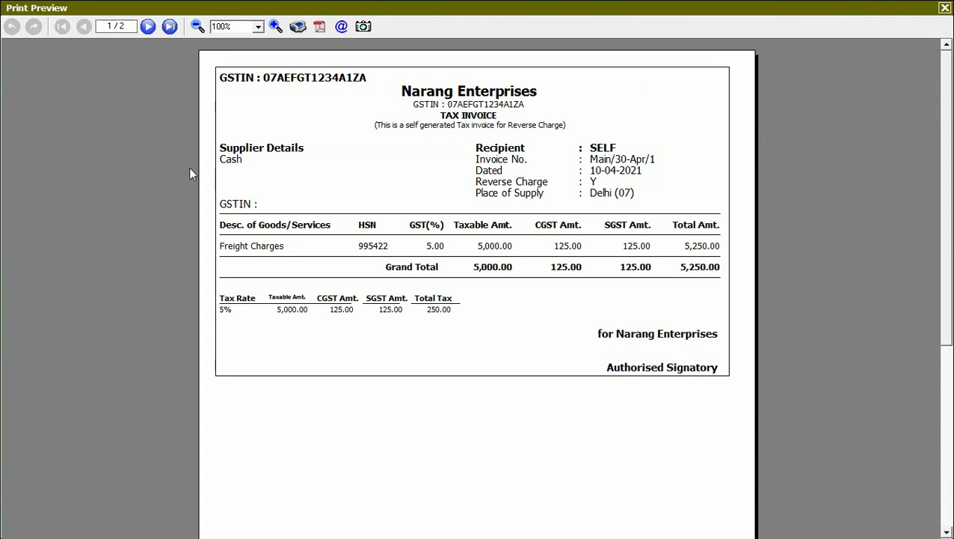
left_click(945, 8)
key("Escape")
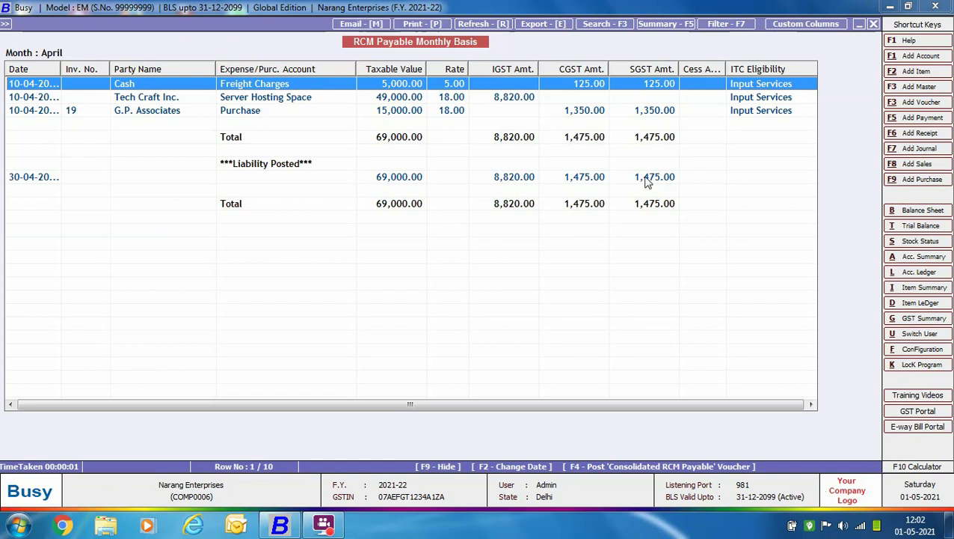
key("Escape")
key("Escape")
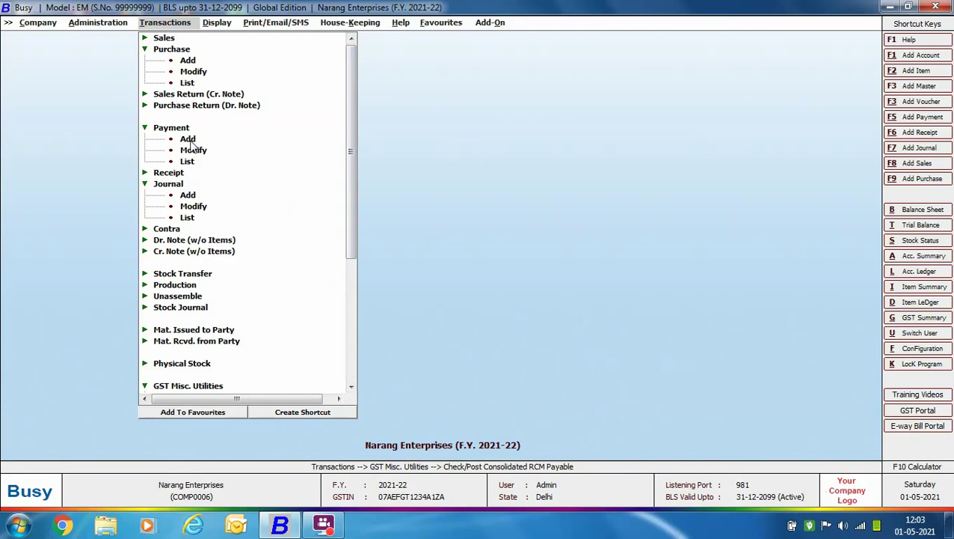
- Start a payment voucher in the Main series dated 05-05-2021 with GST Payment to Government as its GST nature
left_click(190, 141)
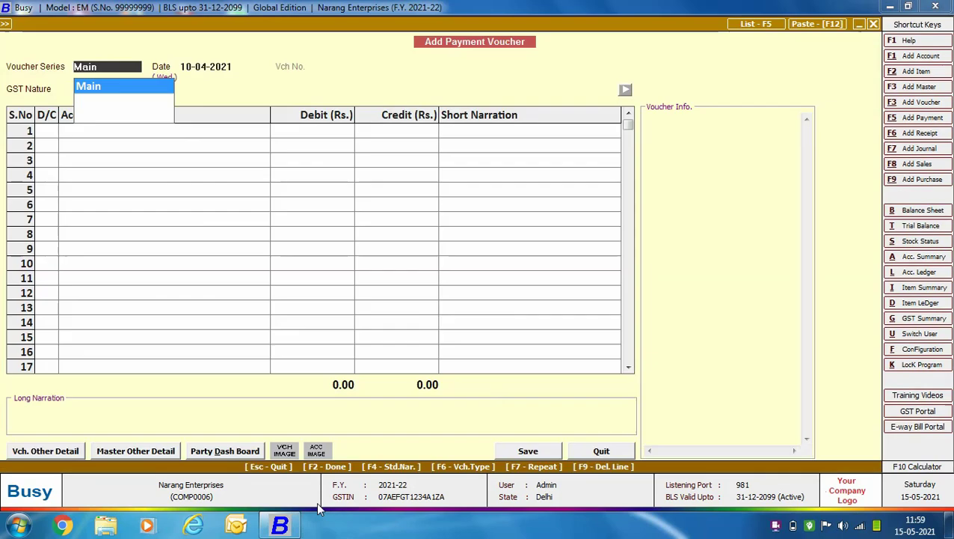
key("Return")
type("05-05")
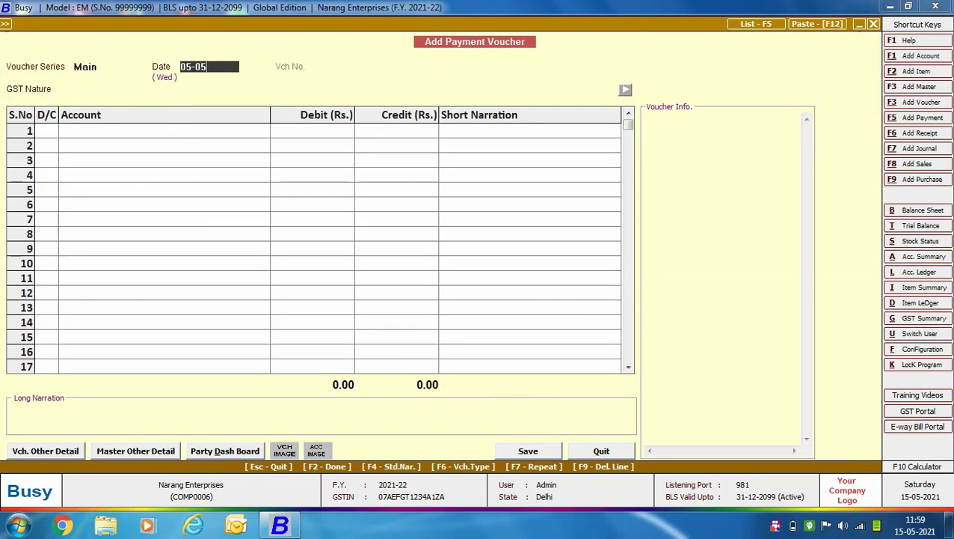
key("Return")
key("Down")
key("Down")
key("Down")
key("Down")
key("Down")
key("Down")
key("Down")
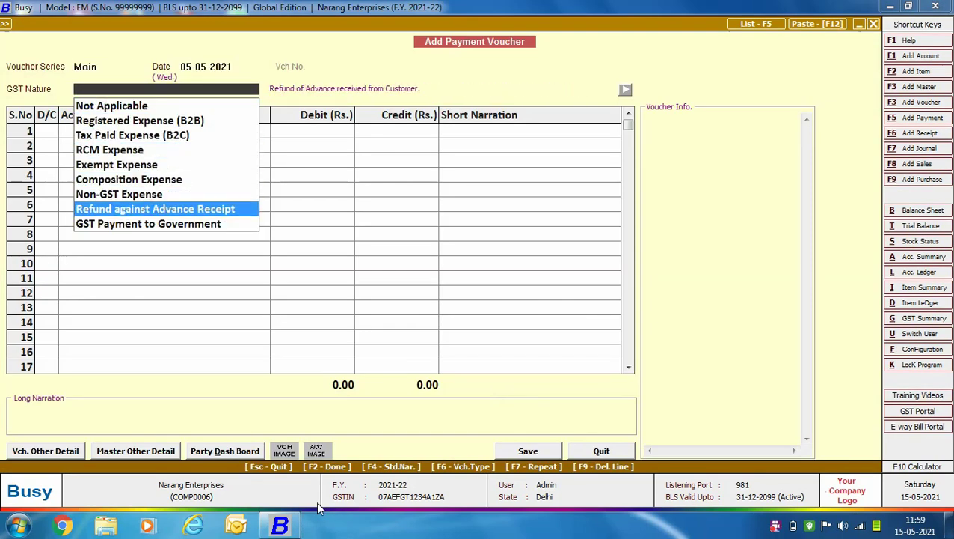
key("Down")
key("Return")
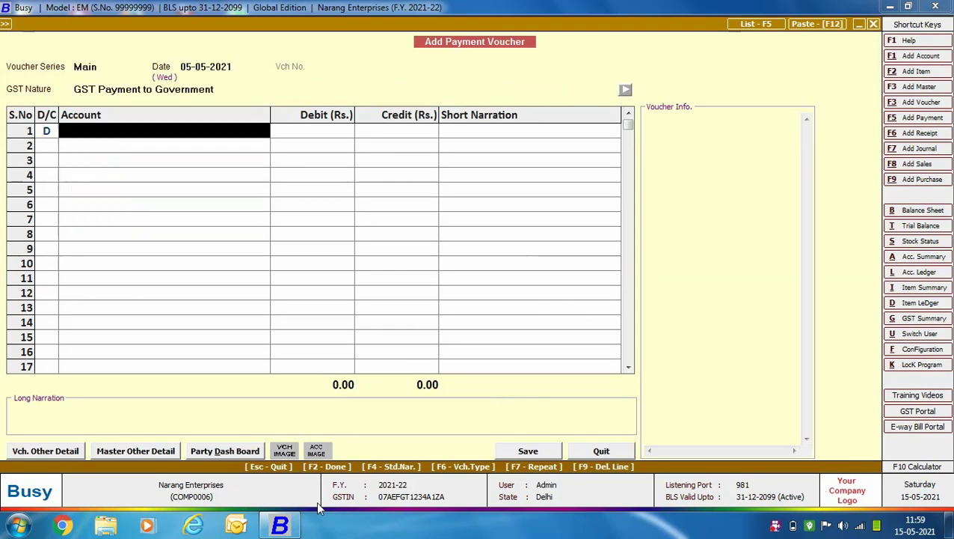
- Debit CGST Output (RCM) and SGST Output (RCM) with 1,475 each in the payment voucher
type("cgst")
key("Down")
key("Return")
type("1475")
key("Return")
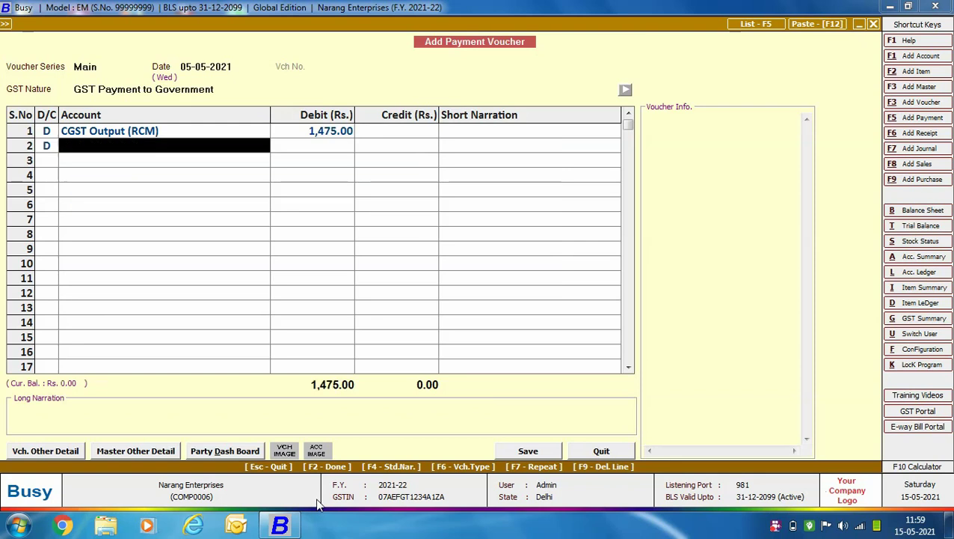
type("sgst")
key("Down")
key("Return")
type("1475")
key("Return")
- Debit IGST Output (RCM) with 8,820 and credit HDFC Bank with 11,770 in the payment voucher
type("i")
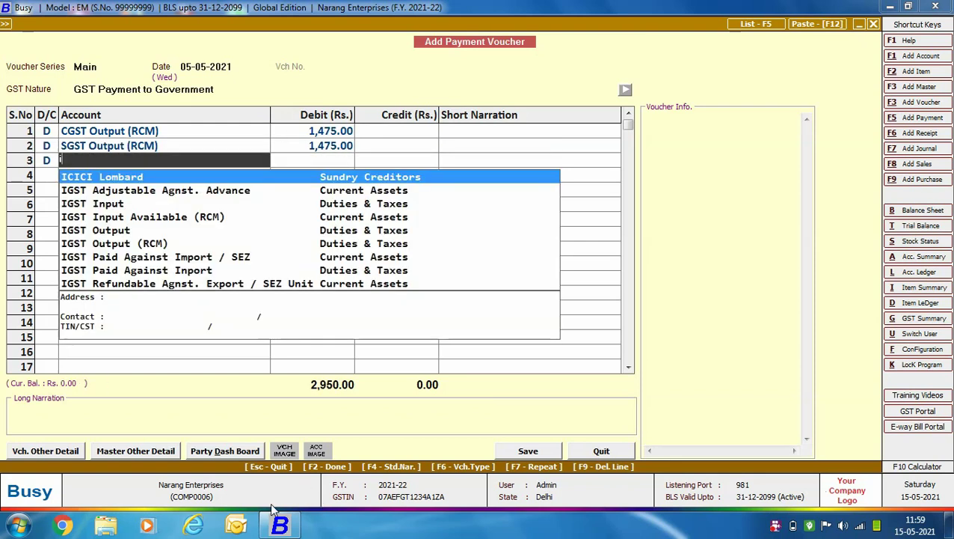
type("gst")
key("Down")
key("Down")
key("Down")
key("Down")
key("Return")
type("8820")
key("Return")
key("Return")
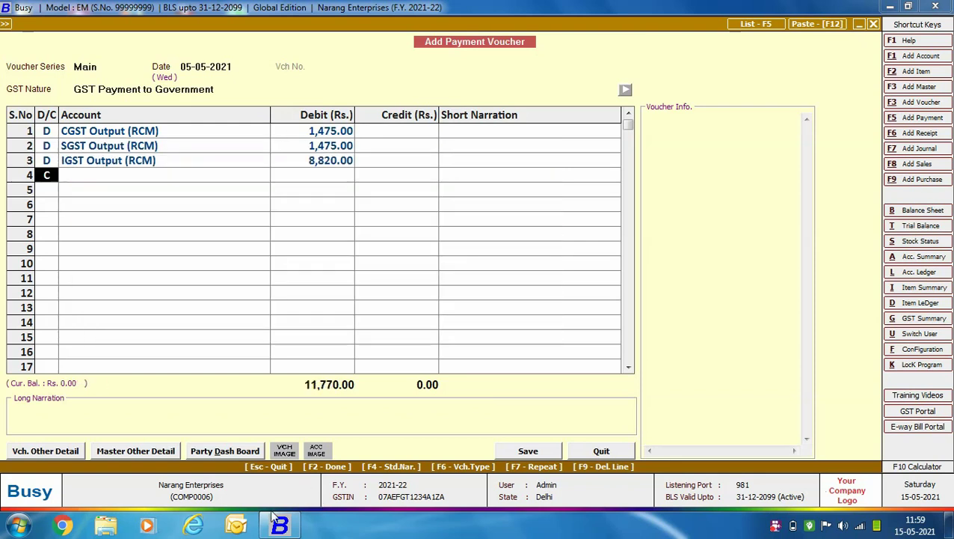
key("Return")
key("Return")
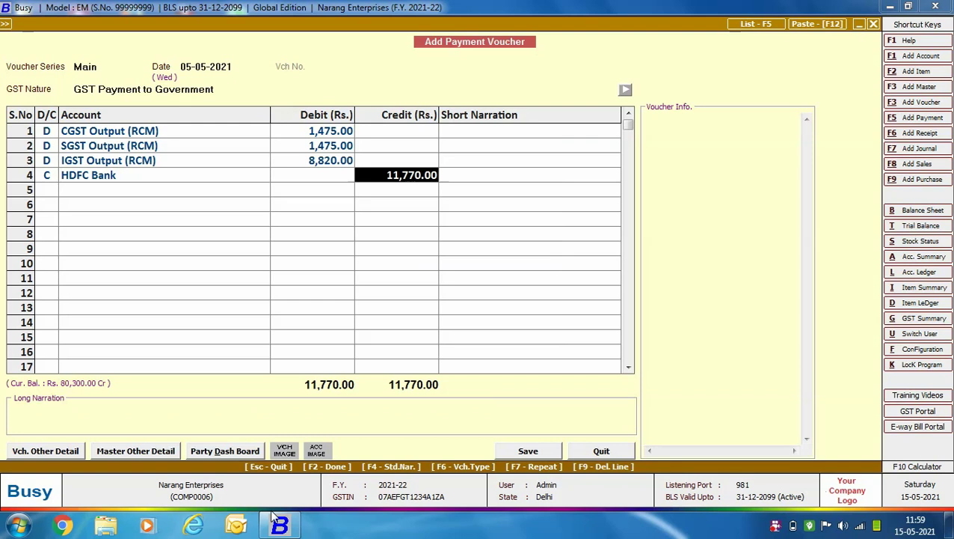
- Set the GST payment type to RCM Payment for the period ending 30-04-2021 and save the payment voucher
key("Return")
key("Return")
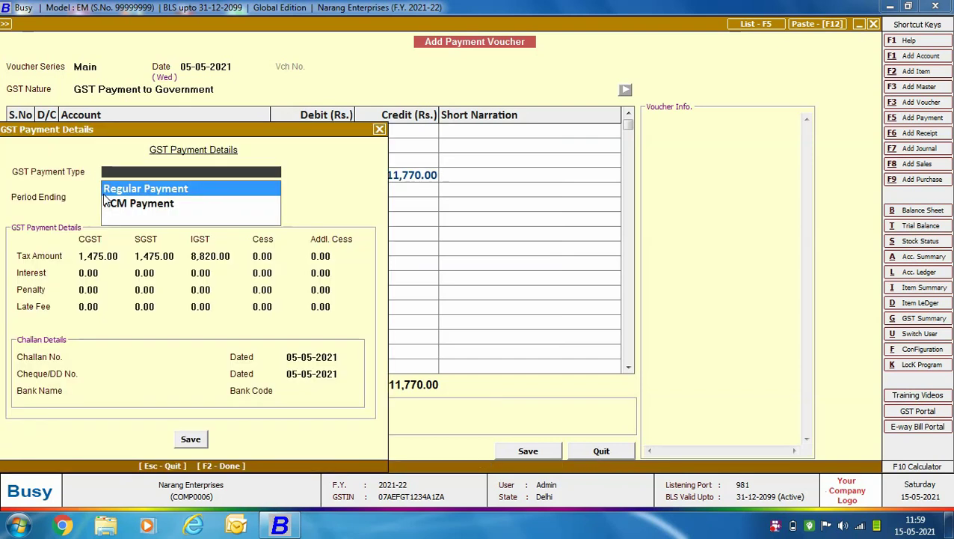
key("Down")
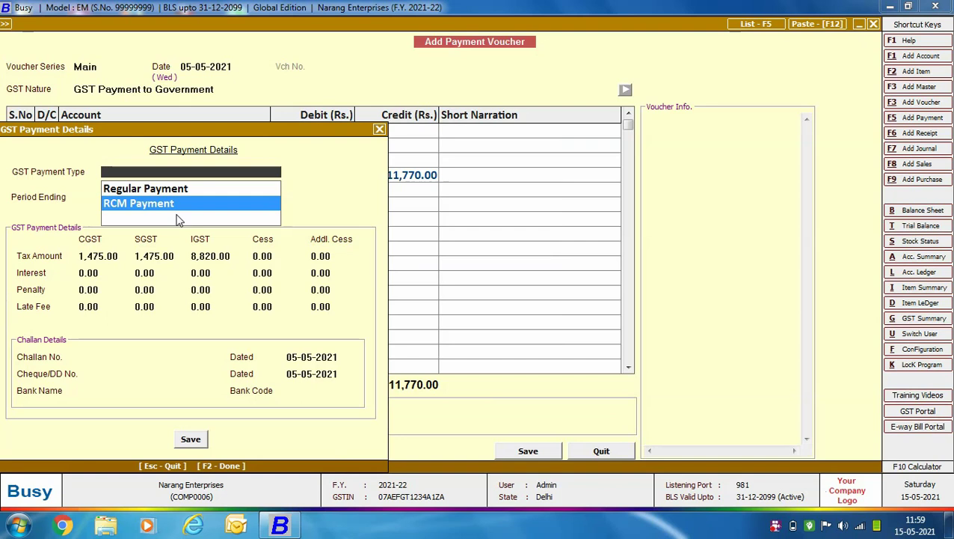
key("Return")
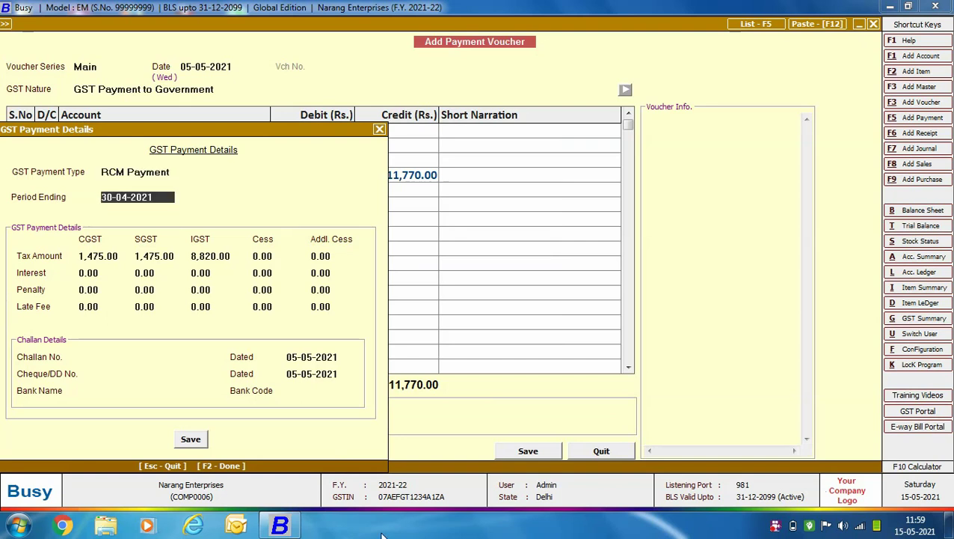
key("Return")
key("Return")
key("Return")
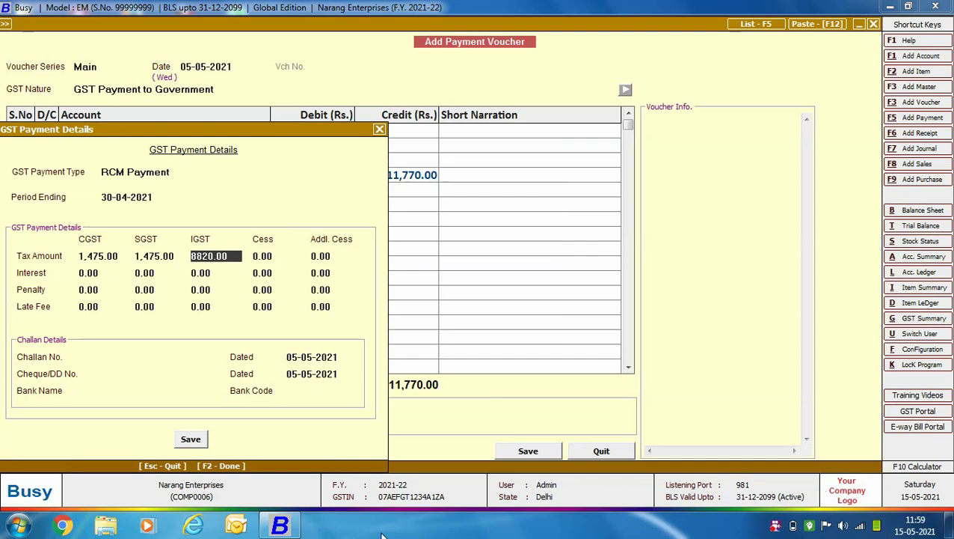
key("F2")
key("Return")
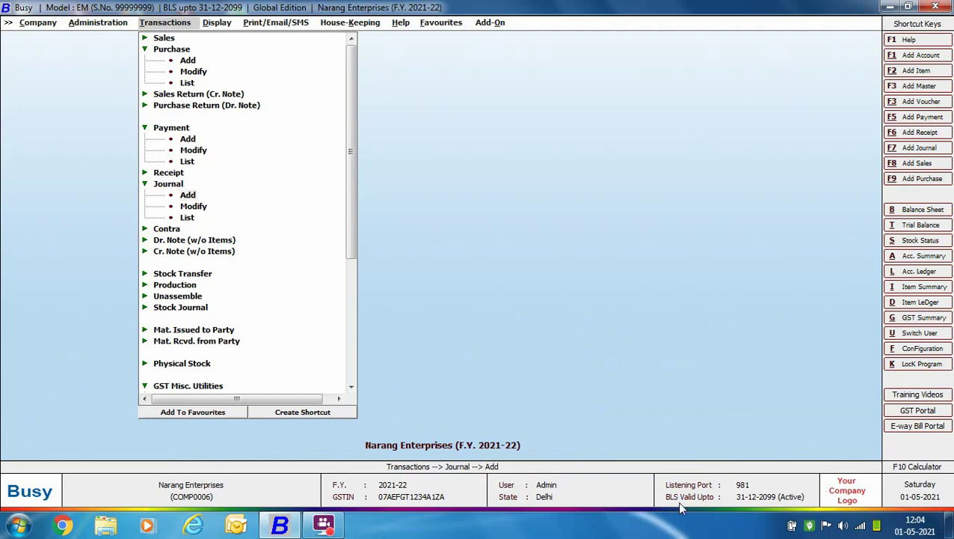
- Start a journal voucher in the Main series dated 30-04-2021 with GST Tax Adjustments as its GST nature
key("Return")
key("Return")
key("Return")
key("Down")
key("Down")
key("Down")
key("Down")
key("Down")
key("Down")
key("Down")
key("Down")
key("Down")
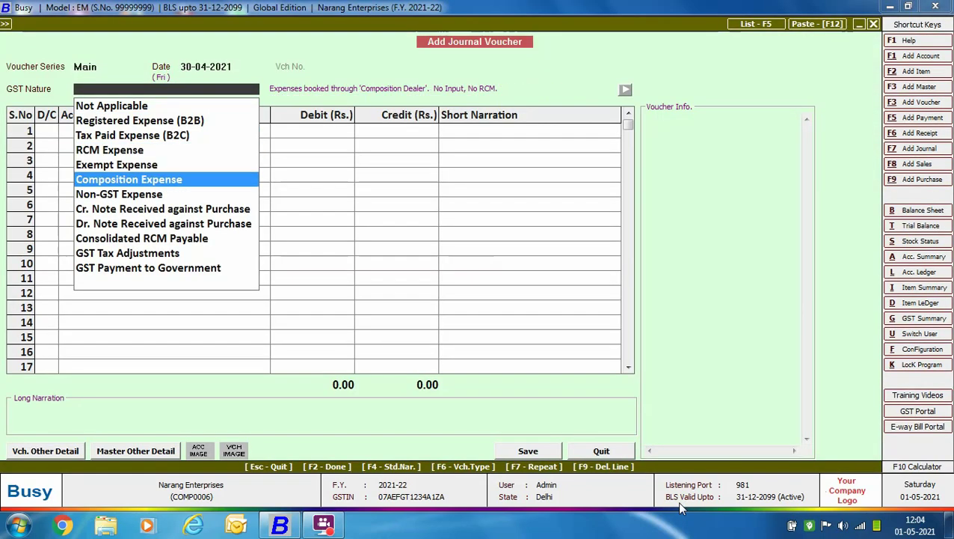
key("Return")
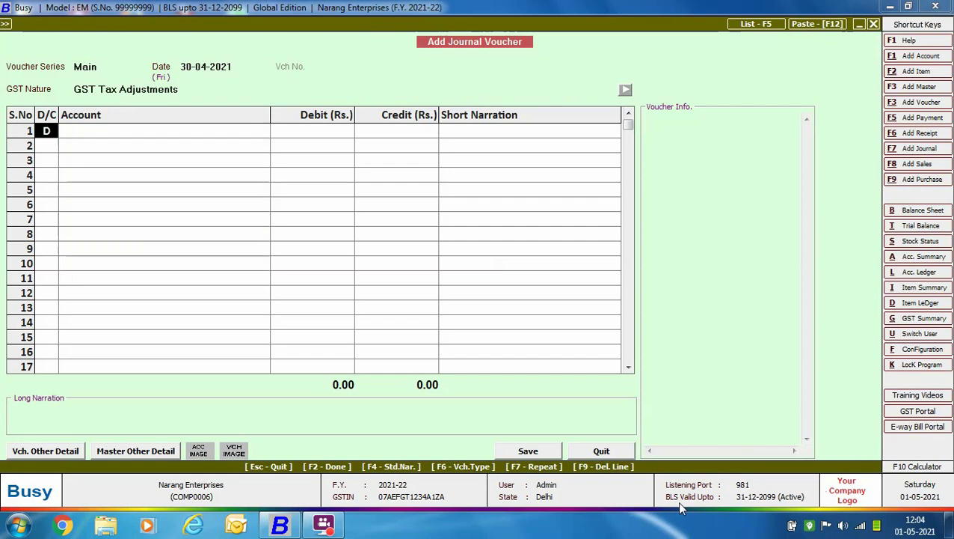
- Debit CGST Input with 1,475 in the journal voucher's first row
key("Return")
type("cgs")
key("Down")
key("Return")
type("1475")
key("Return")
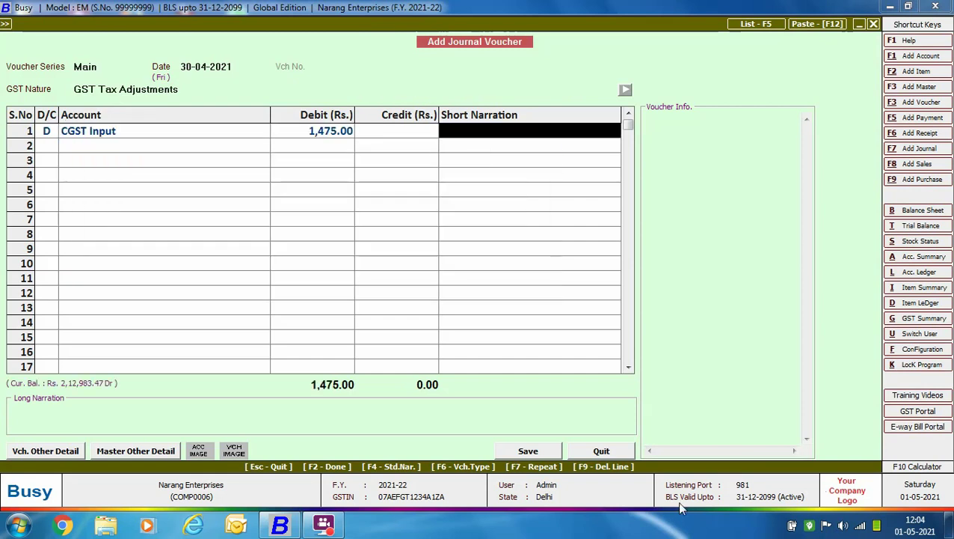
- Debit SGST Input with 1,475 in the journal voucher's second row
key("Return")
key("Return")
type("sgs")
key("Down")
key("Return")
type("1475")
key("Return")
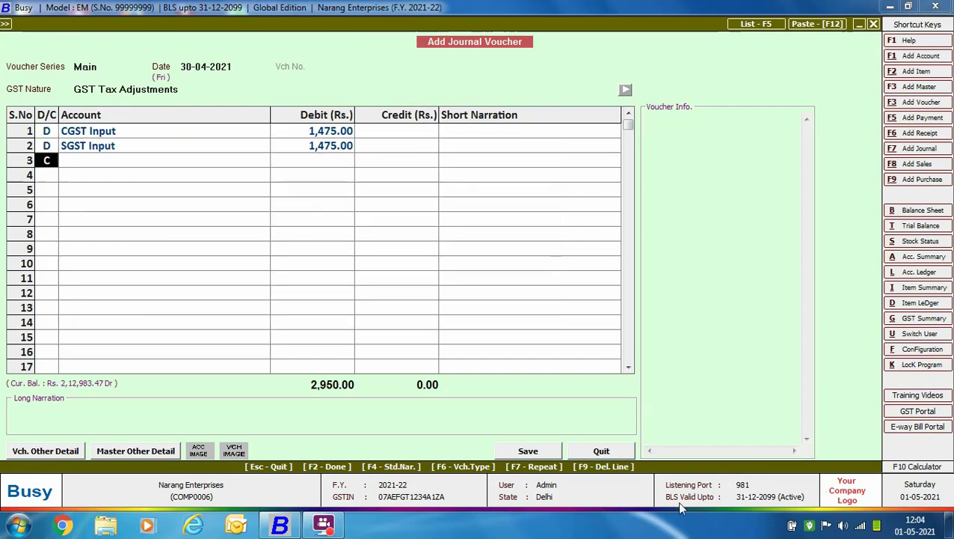
- Add a debit row for IGST Input with 8,820 to the journal voucher
key("d")
key("Return")
type("igs")
key("Down")
key("Return")
type("8,820")
key("Return")
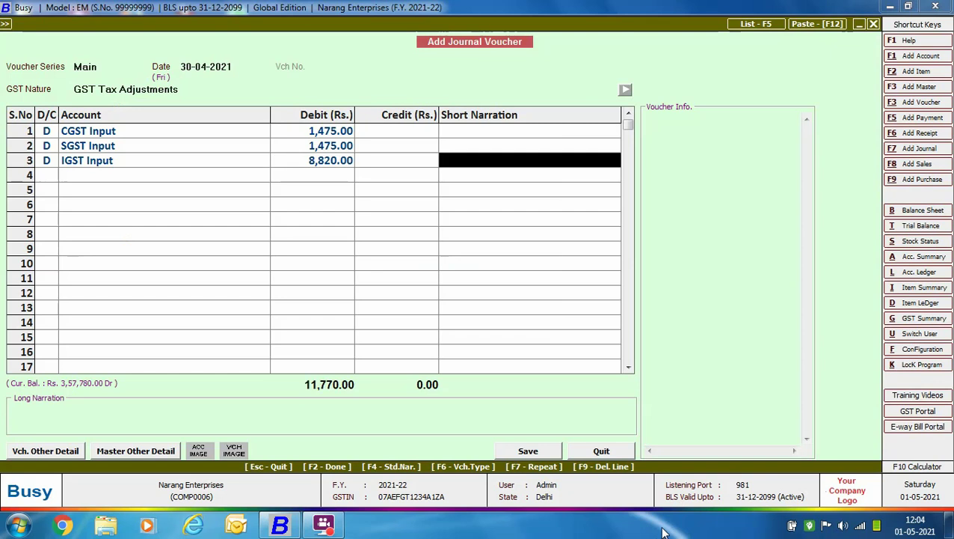
- Credit CGST Output (RCM) with 1,475 in the journal voucher's fourth row
key("Return")
key("Return")
type("cgst")
key("Down")
key("Down")
key("Down")
key("Down")
key("Return")
type("1475")
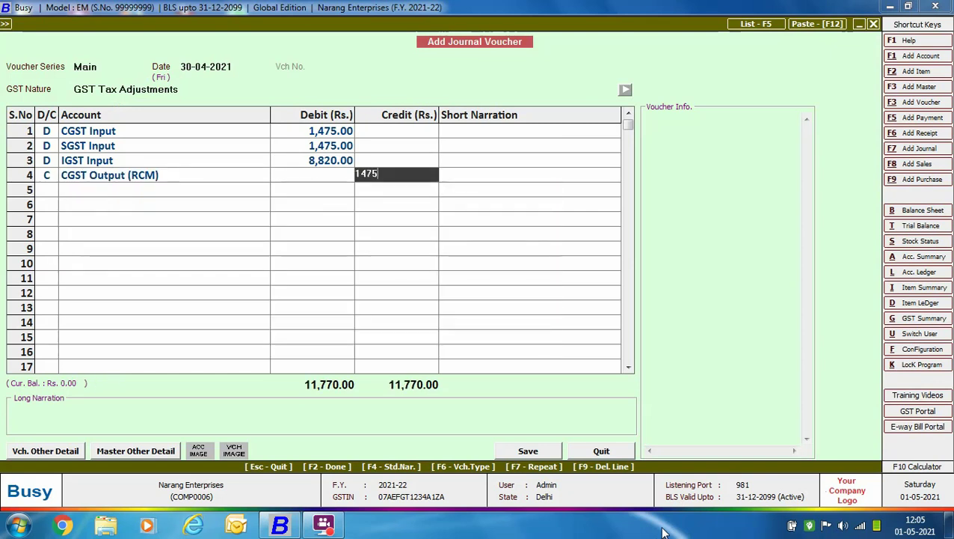
key("Return")
- Credit SGST Output (RCM) with 1,475 in the journal voucher's fifth row
key("Return")
type("sgs")
key("Down")
key("Down")
key("Down")
key("Down")
key("Return")
type("1,475")
key("Return")
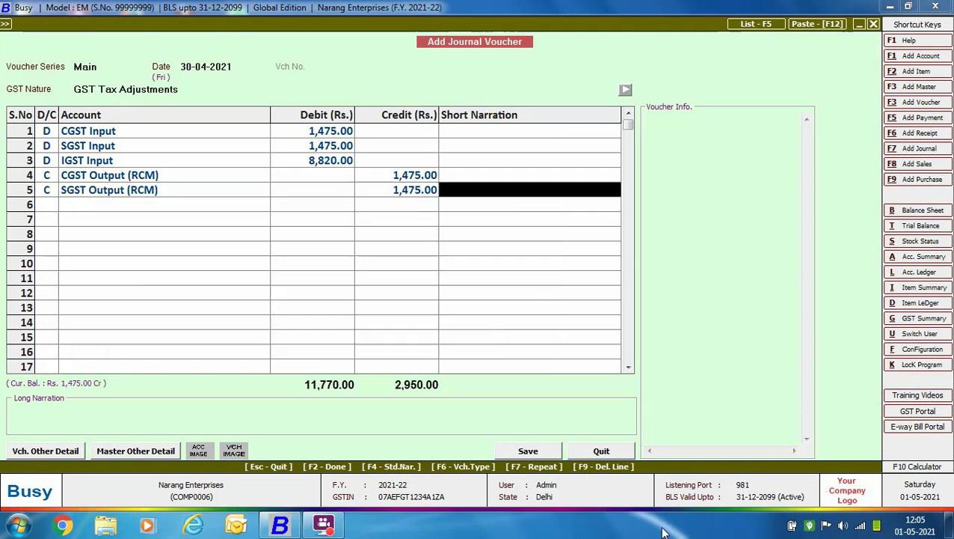
- Credit IGST Output (RCM) with 8,820 in the journal voucher's sixth row
key("Return")
key("Return")
type("igst")
key("Down")
key("Down")
key("Down")
key("Down")
key("Return")
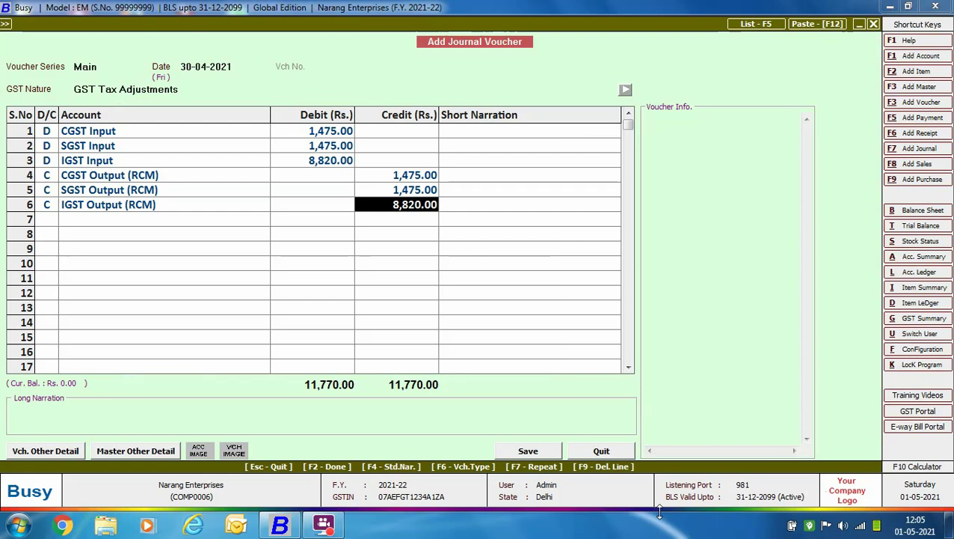
key("Return")
- Set the GST adjustment type to RCM to Regular Adjustment for the period ending 30-04-2021, then save and close the journal voucher
key("Return")
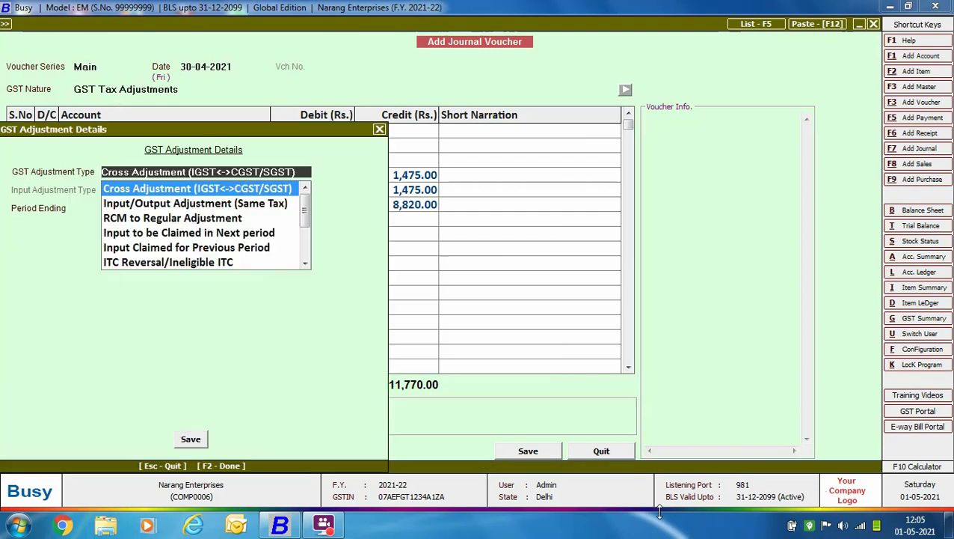
key("Down")
key("Down")
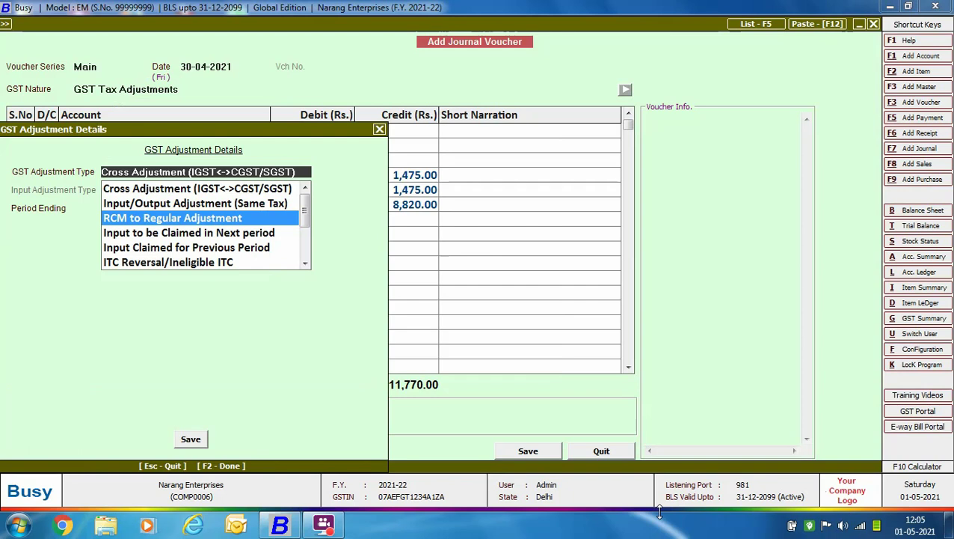
key("Return")
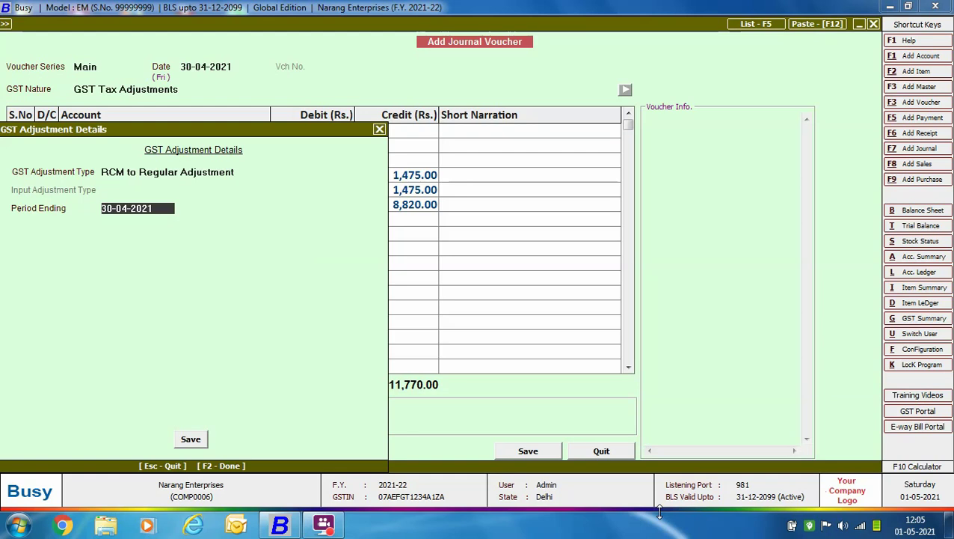
key("Return")
key("Return")
key("Return")
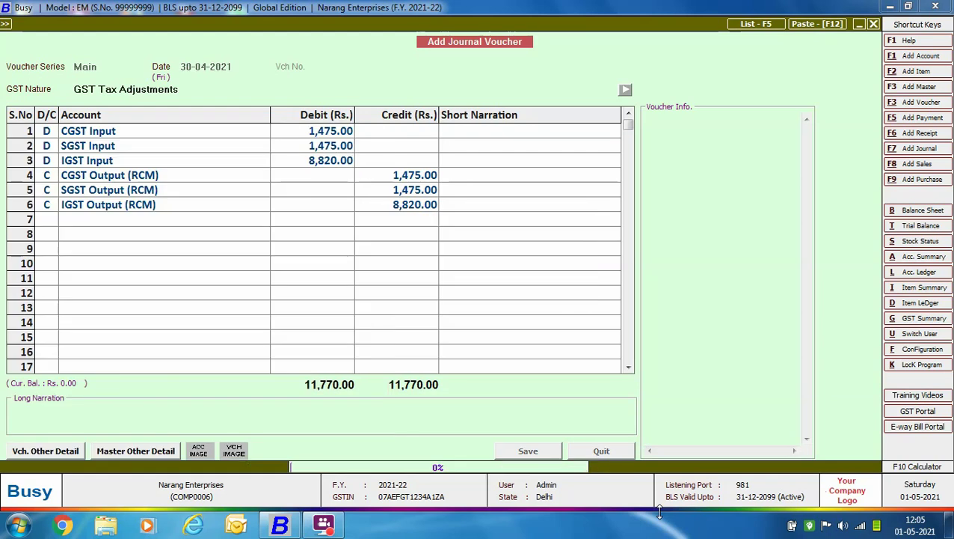
key("Escape")
key("Escape")
key("Escape")
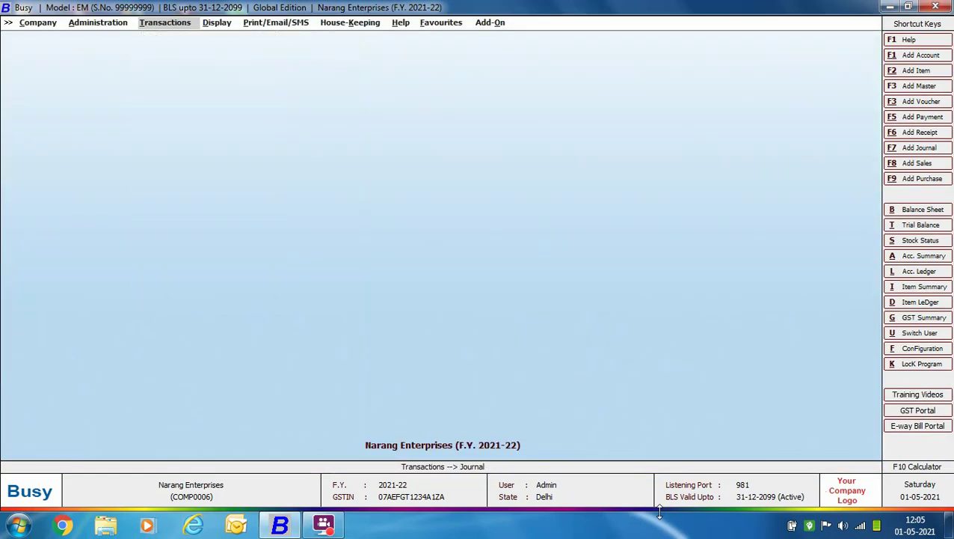